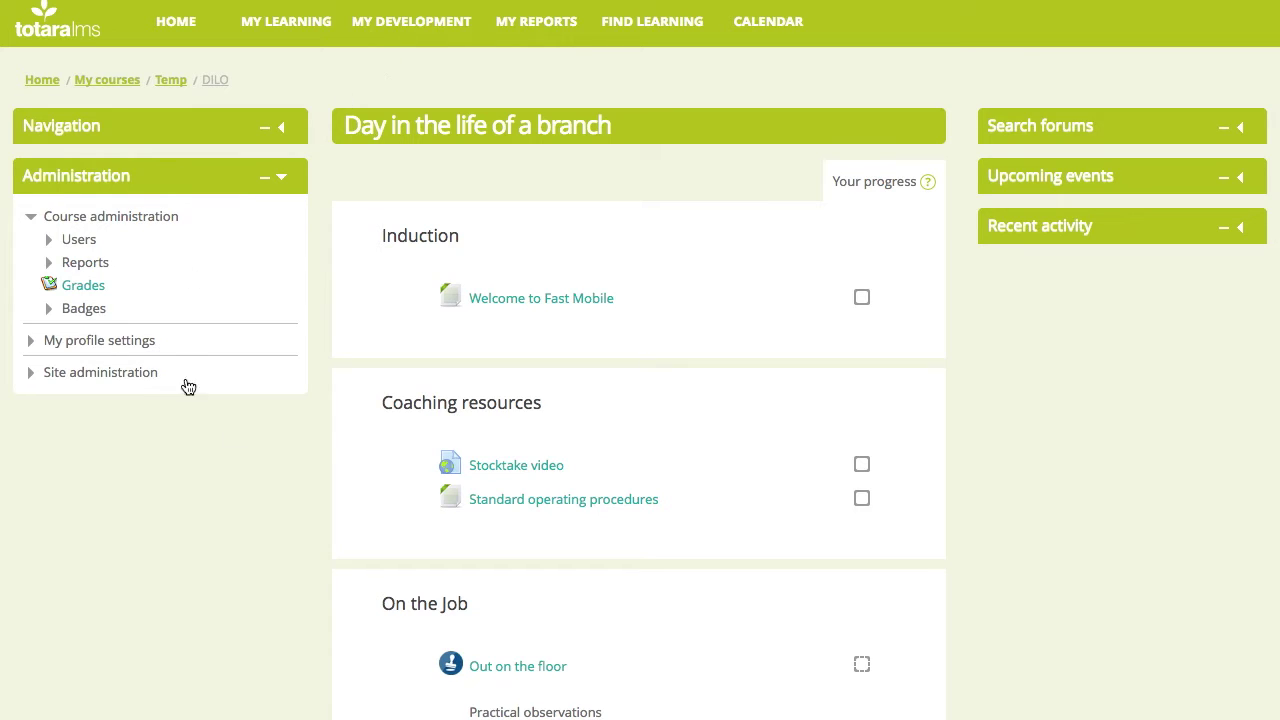
Step: Open Out on the floor and review the Checkout, Stock Management and Health and Safety topics
left_click(512, 666)
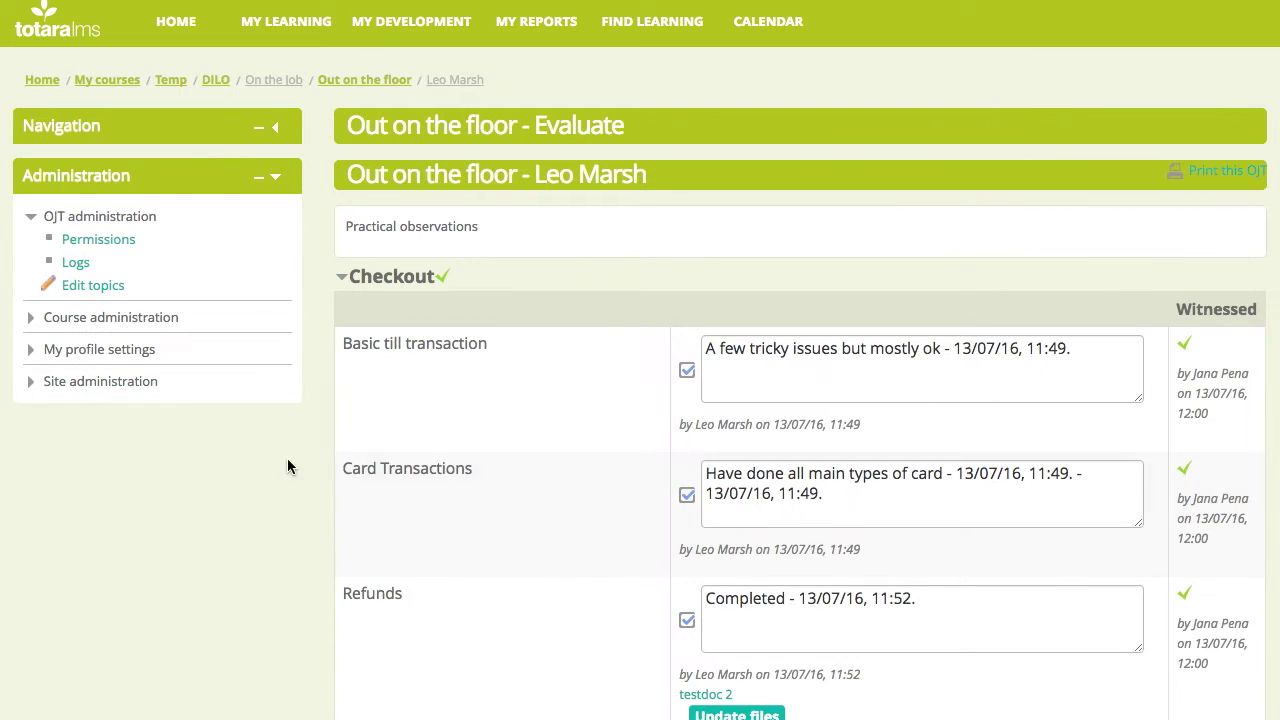
scroll(535, 486, "down", 1)
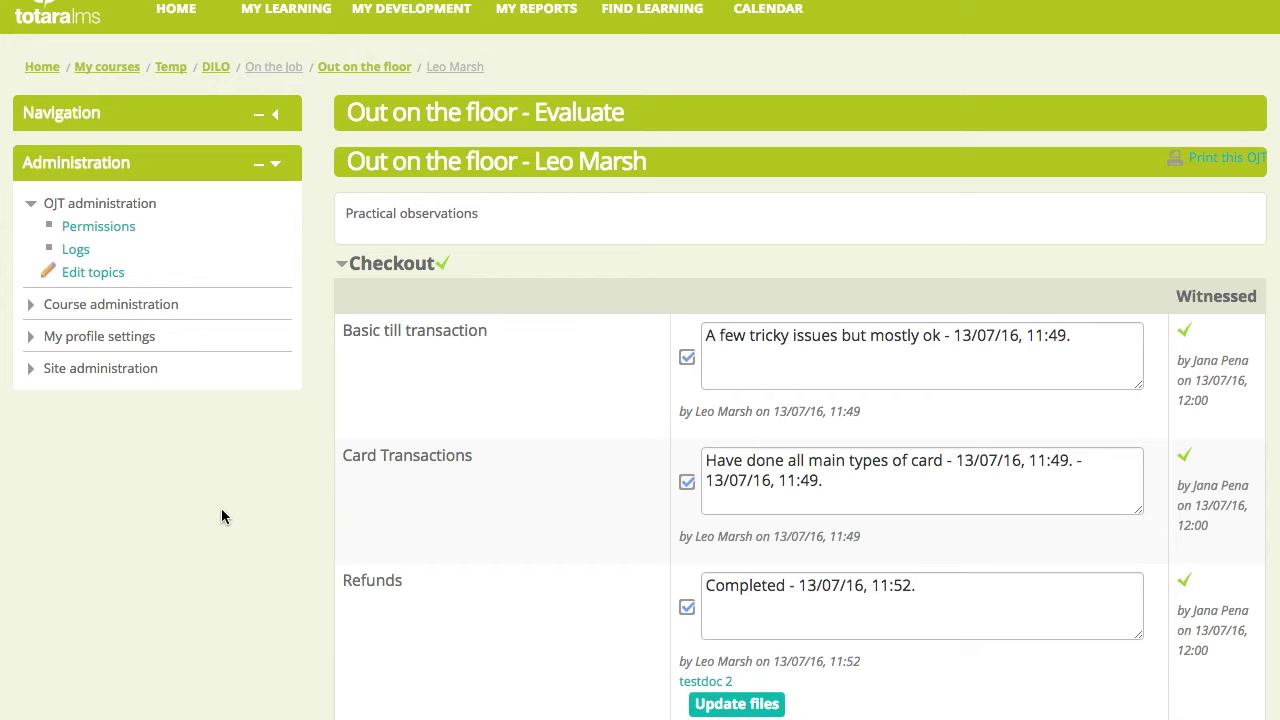
scroll(221, 508, "down", 5)
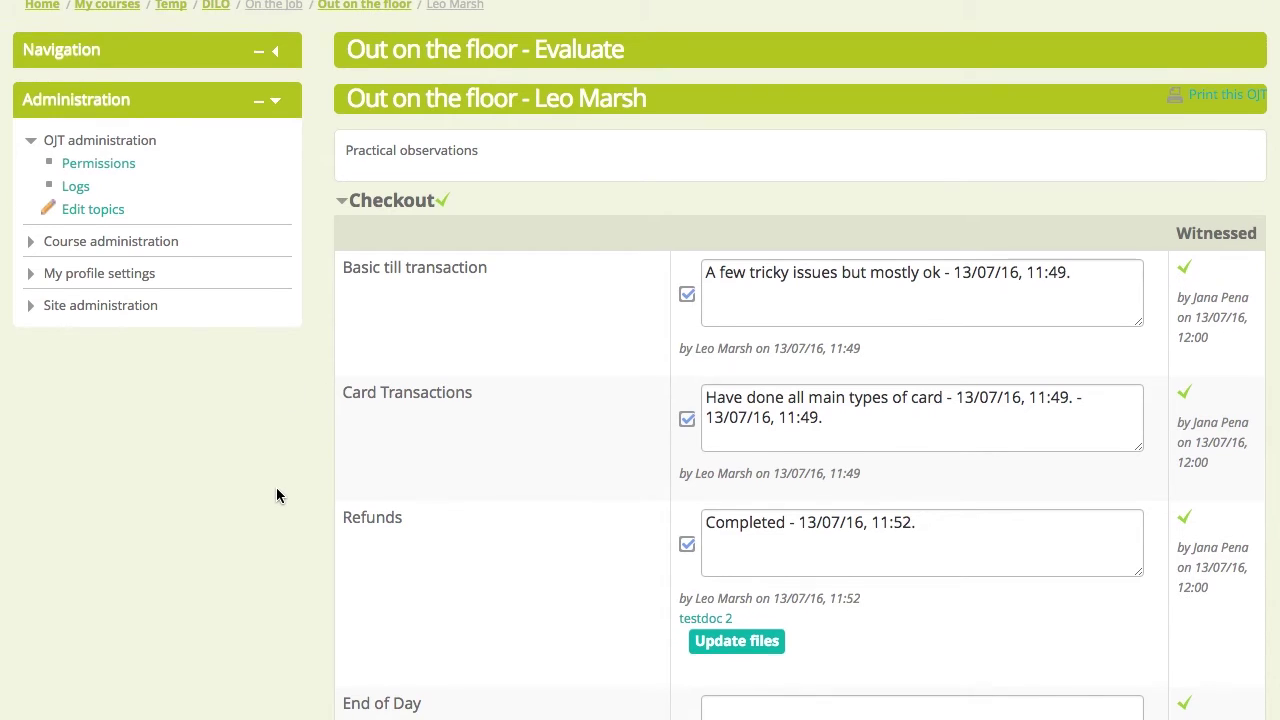
scroll(276, 487, "down", 5)
scroll(276, 487, "down", 15)
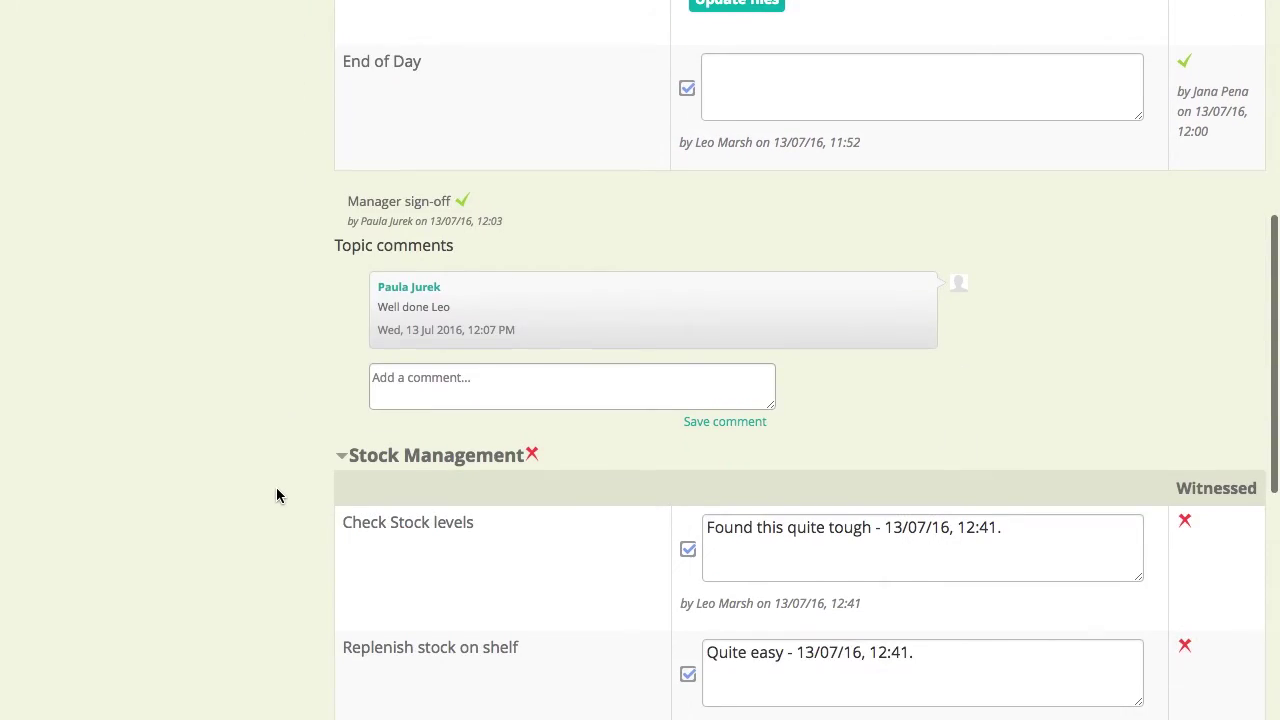
scroll(277, 495, "down", 7)
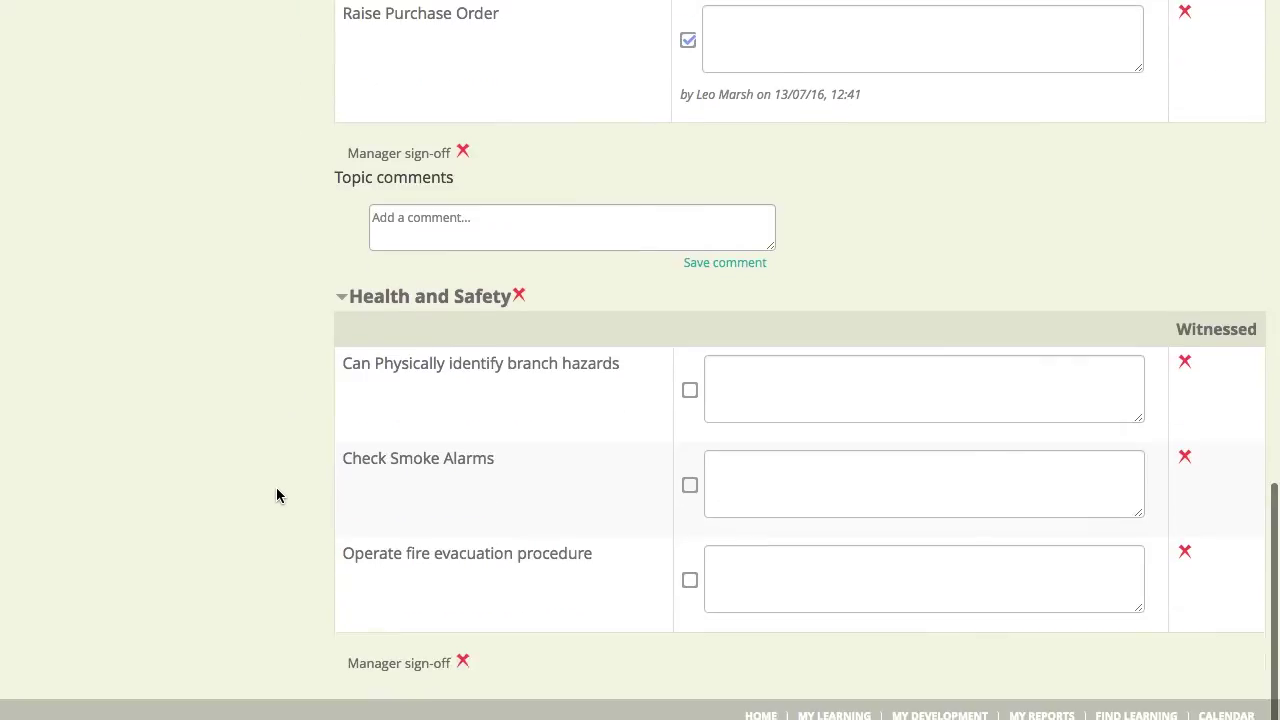
scroll(277, 495, "up", 17)
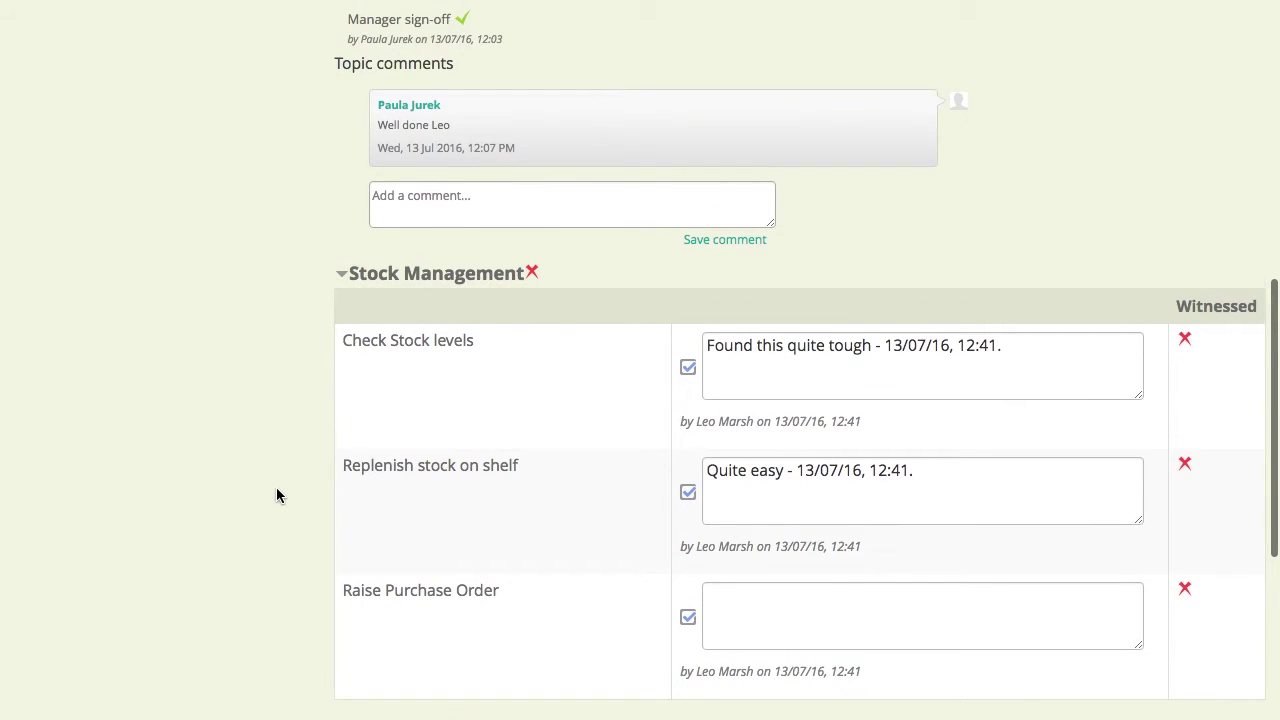
scroll(277, 495, "up", 8)
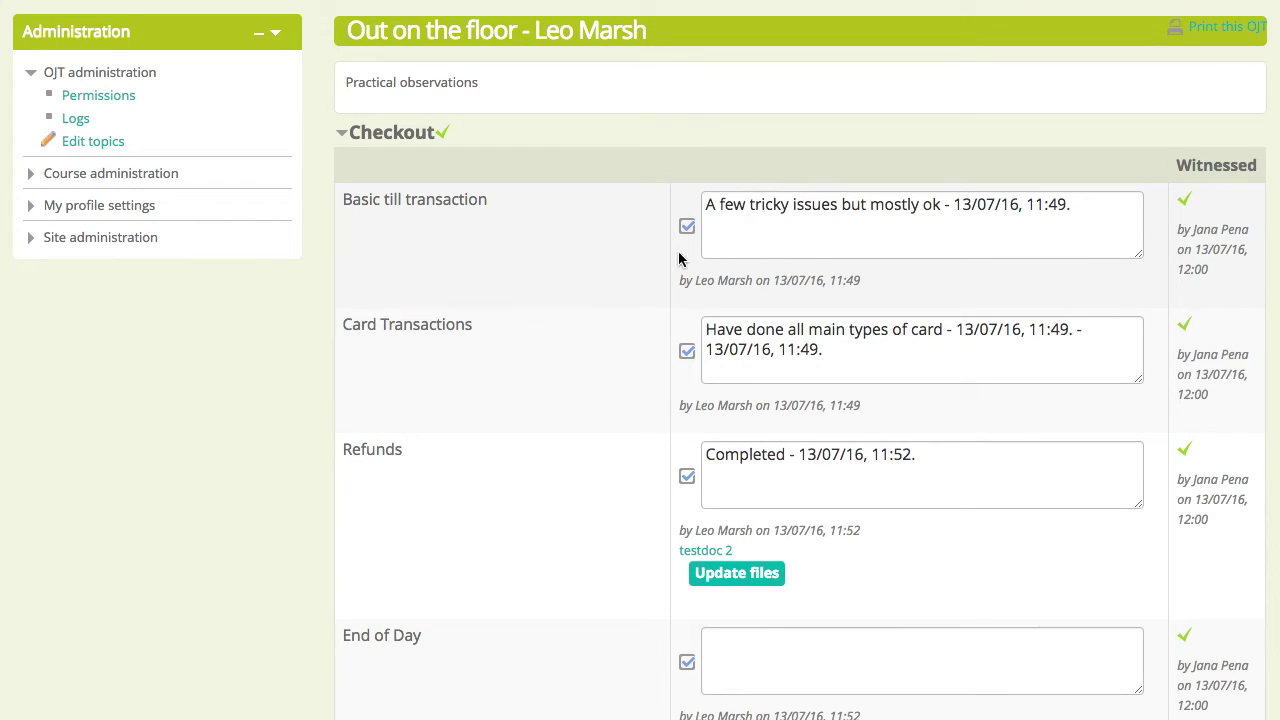
left_click(716, 228)
scroll(532, 306, "down", 2)
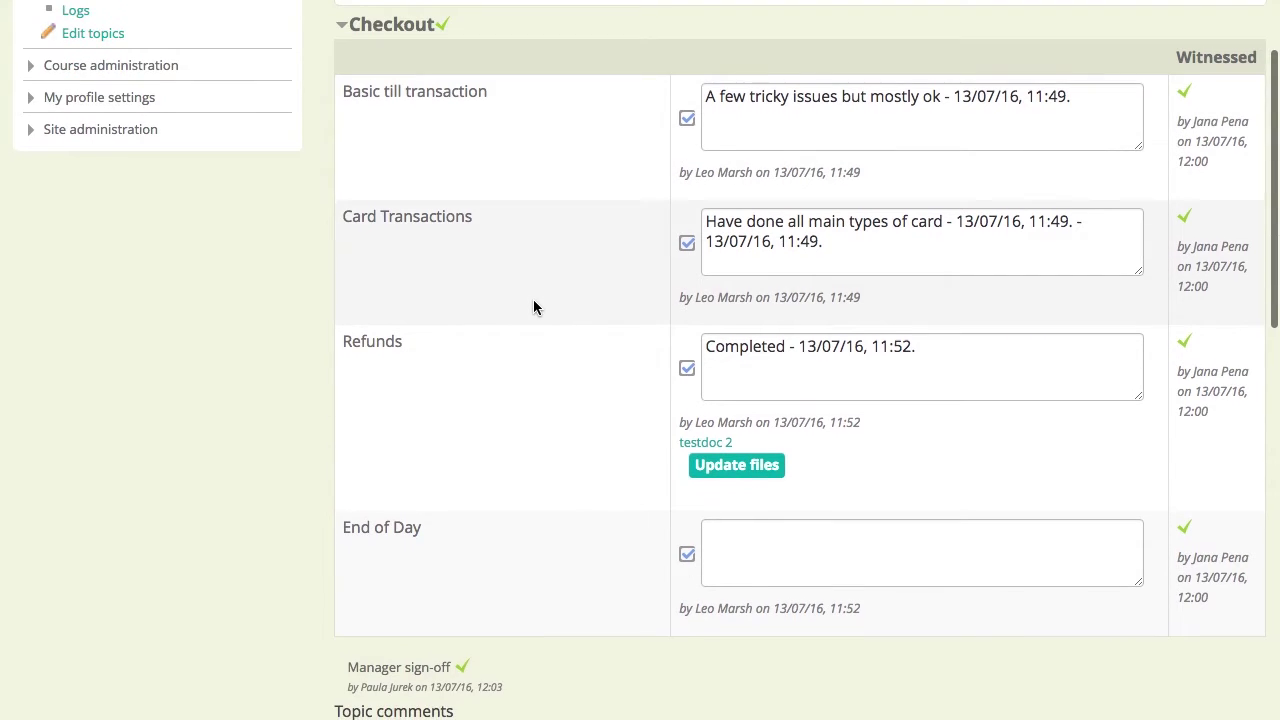
scroll(533, 307, "down", 2)
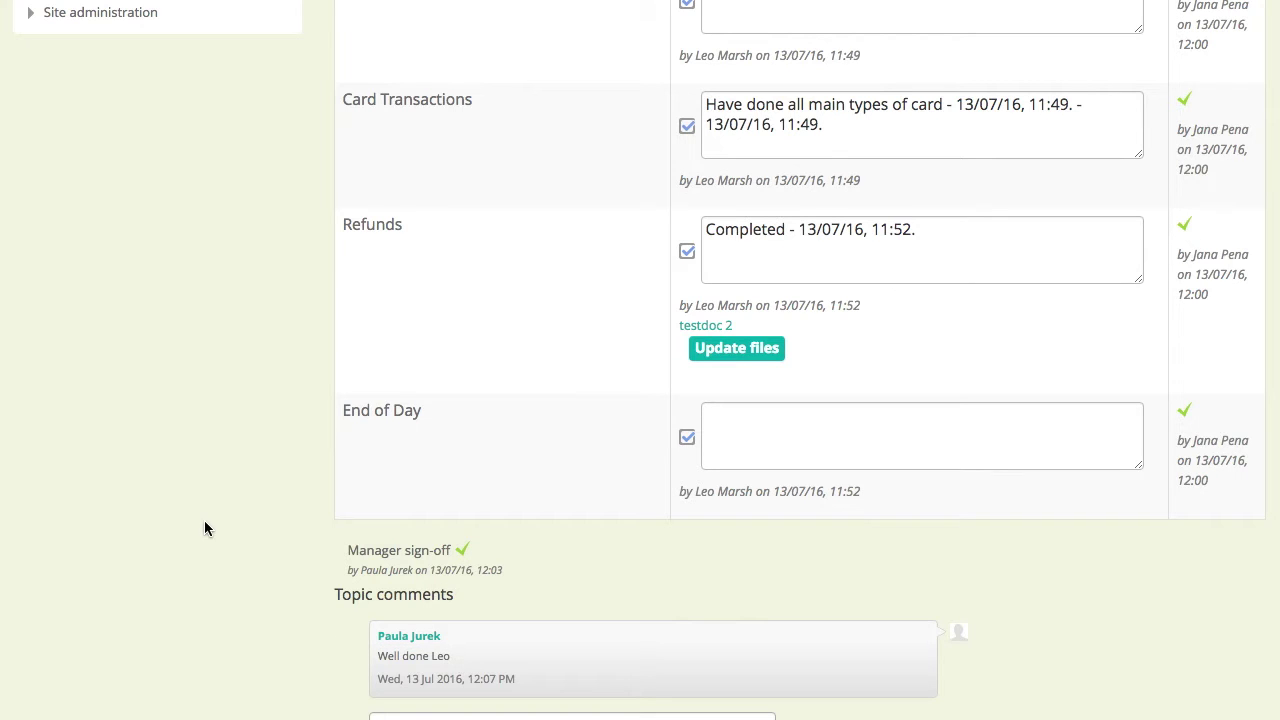
scroll(204, 528, "up", 3)
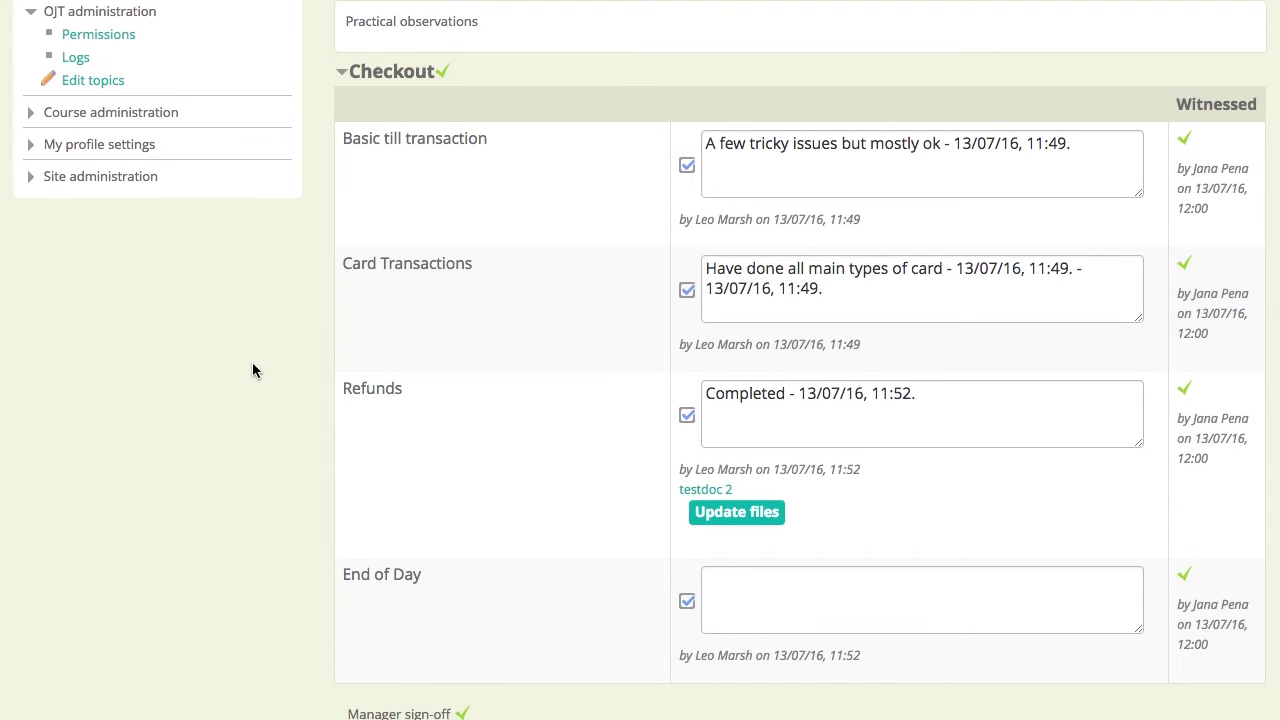
scroll(252, 370, "down", 3)
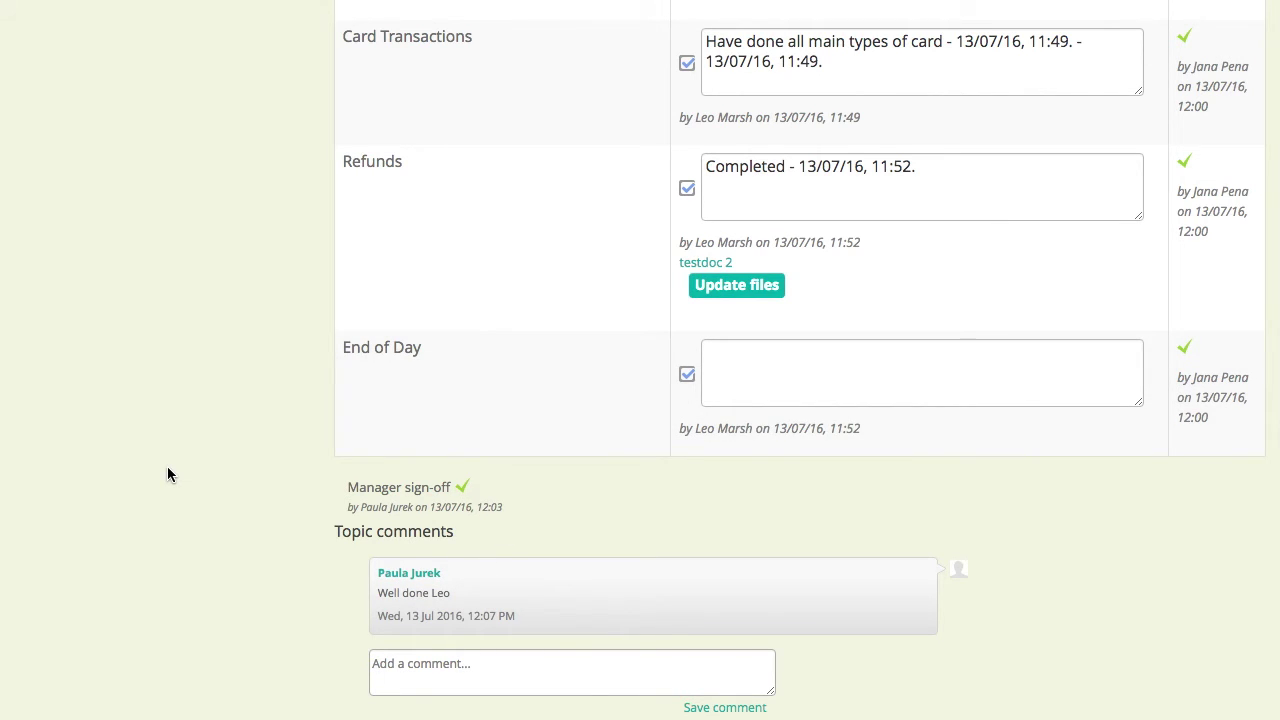
scroll(168, 474, "down", 2)
scroll(168, 474, "down", 3)
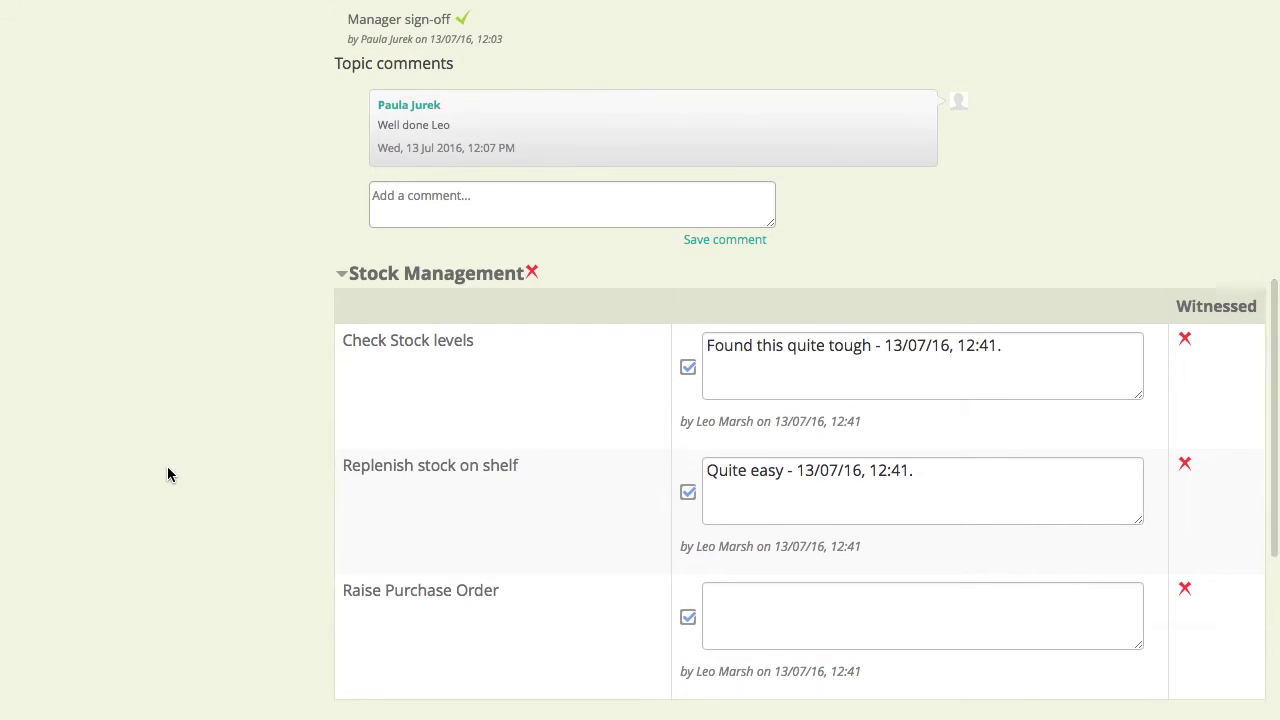
scroll(168, 474, "down", 1)
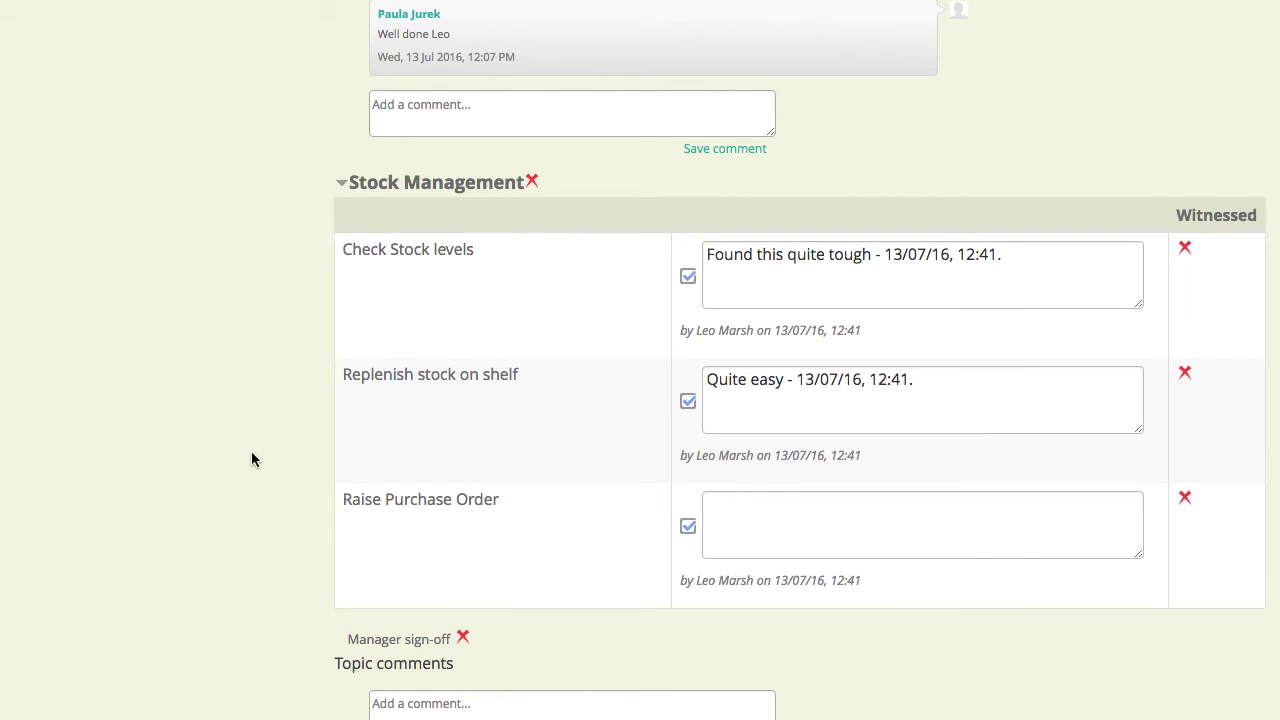
scroll(251, 457, "down", 1)
scroll(269, 486, "down", 2)
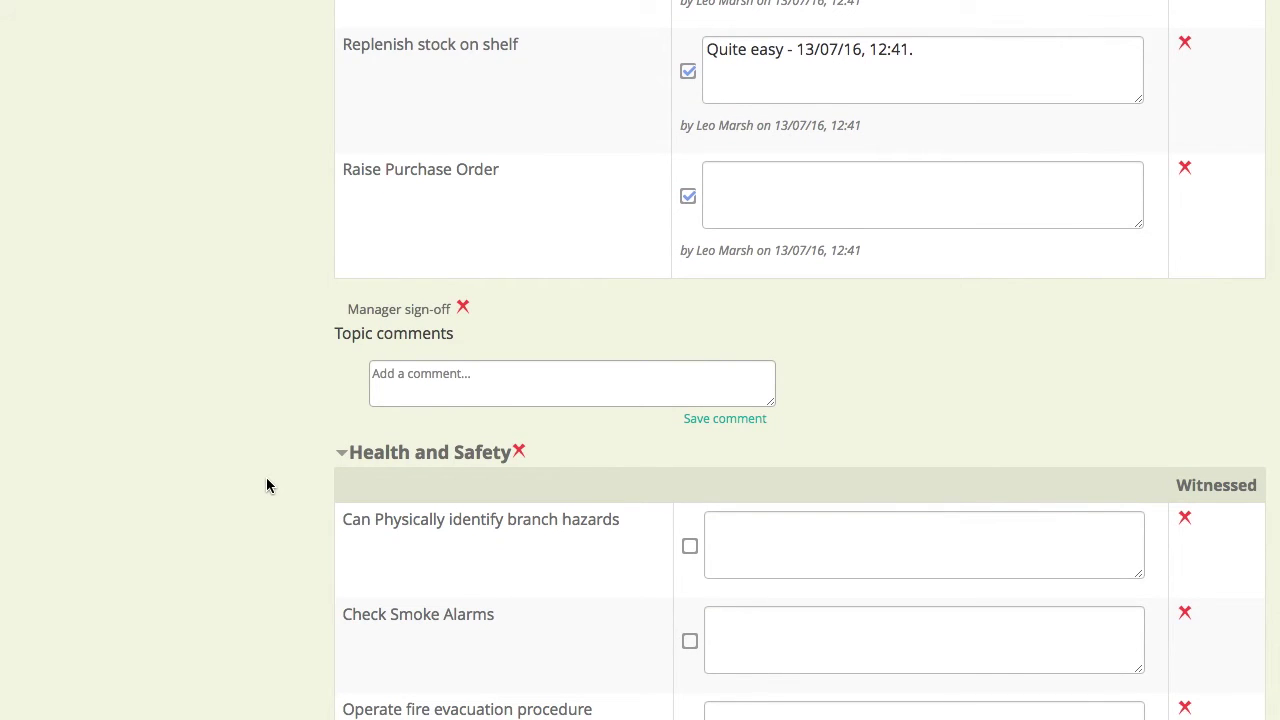
scroll(267, 486, "down", 2)
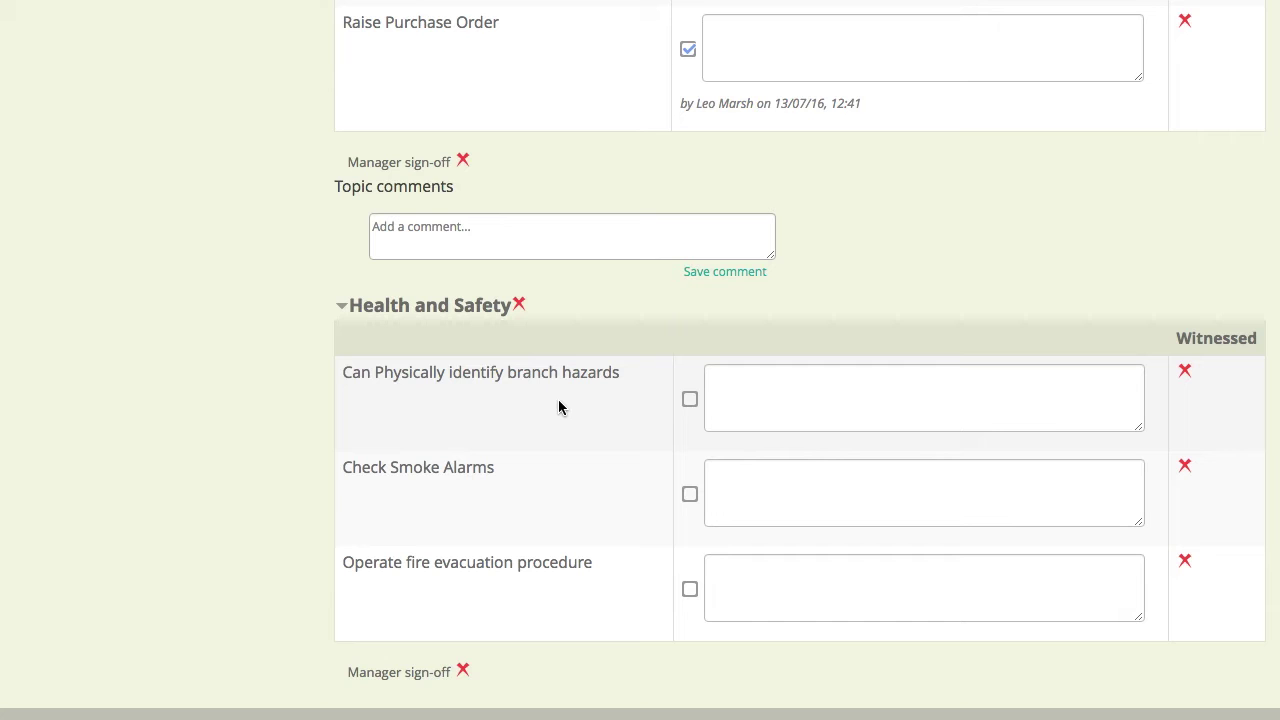
left_click(690, 399)
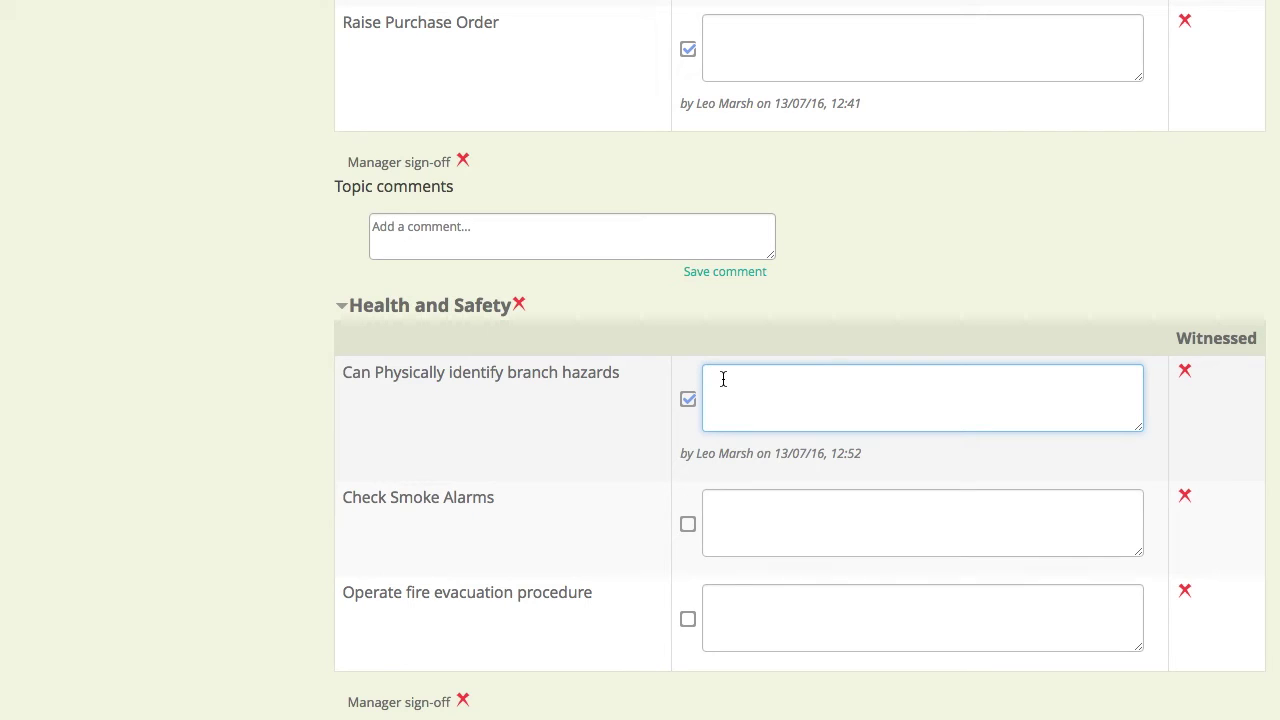
Step: Save the comment 'took me a while to find the fire escape' on the branch hazards item
type("tookme")
key("BackSpace")
key("BackSpace")
key("BackSpace")
type("me a while to find the fire")
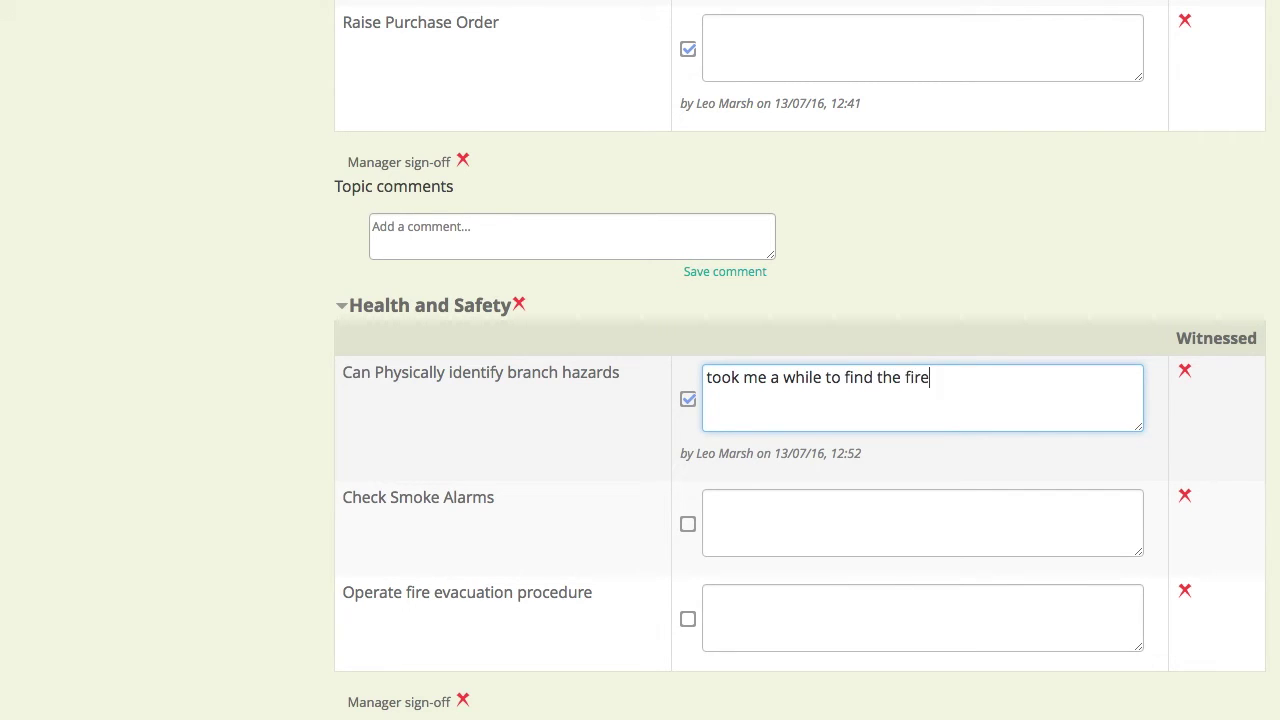
type(" esacpe")
key("BackSpace")
key("BackSpace")
key("BackSpace")
key("BackSpace")
type("cape")
left_click(580, 435)
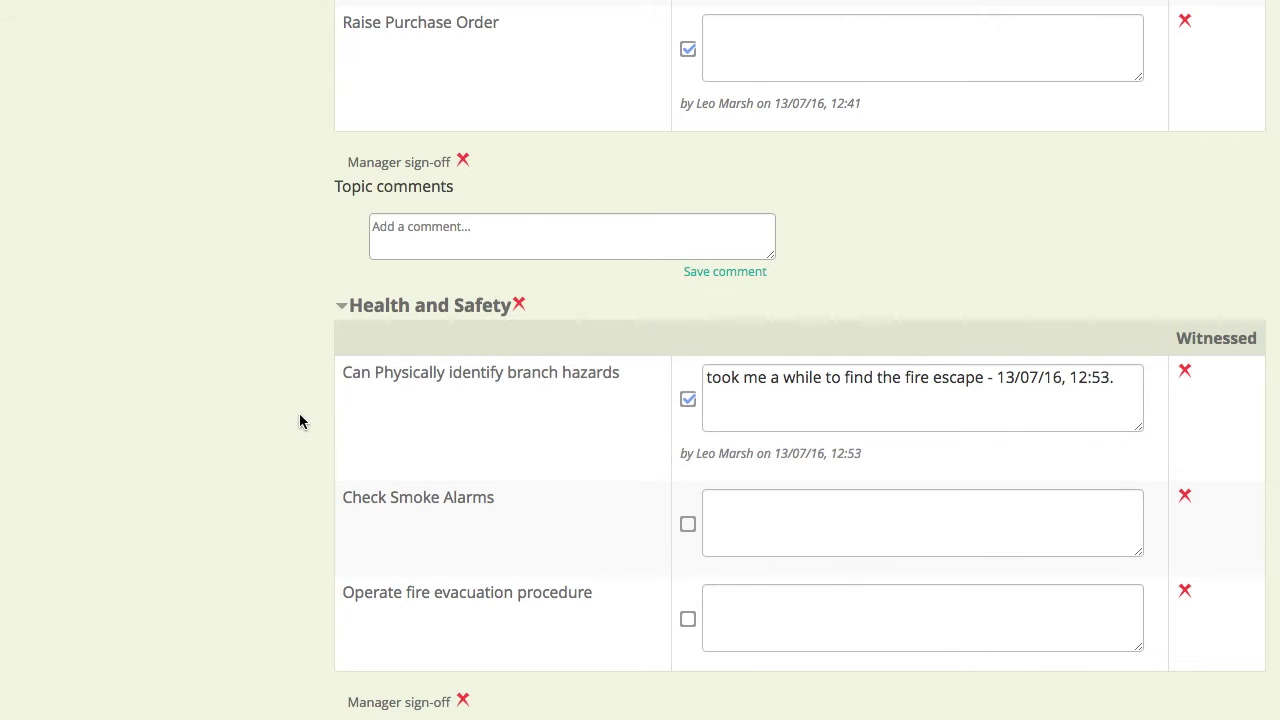
scroll(299, 420, "down", 1)
scroll(299, 420, "up", 2)
scroll(299, 421, "up", 5)
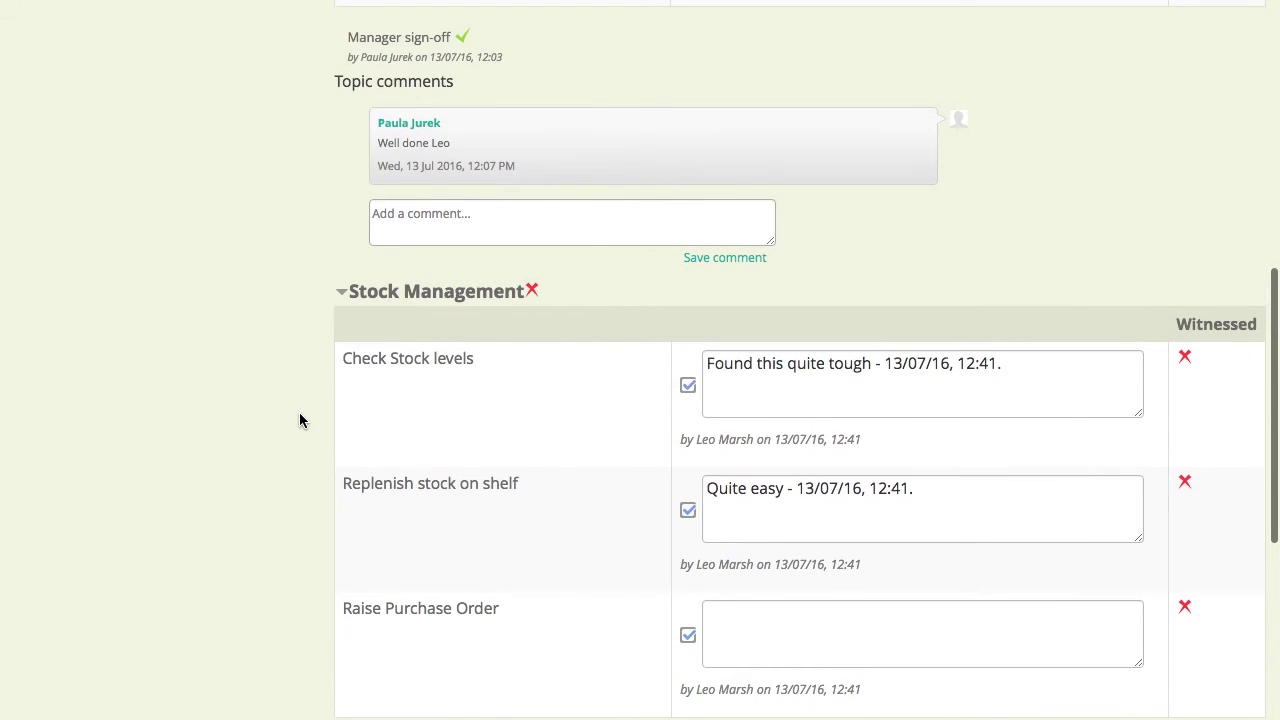
scroll(299, 421, "up", 3)
scroll(299, 420, "up", 5)
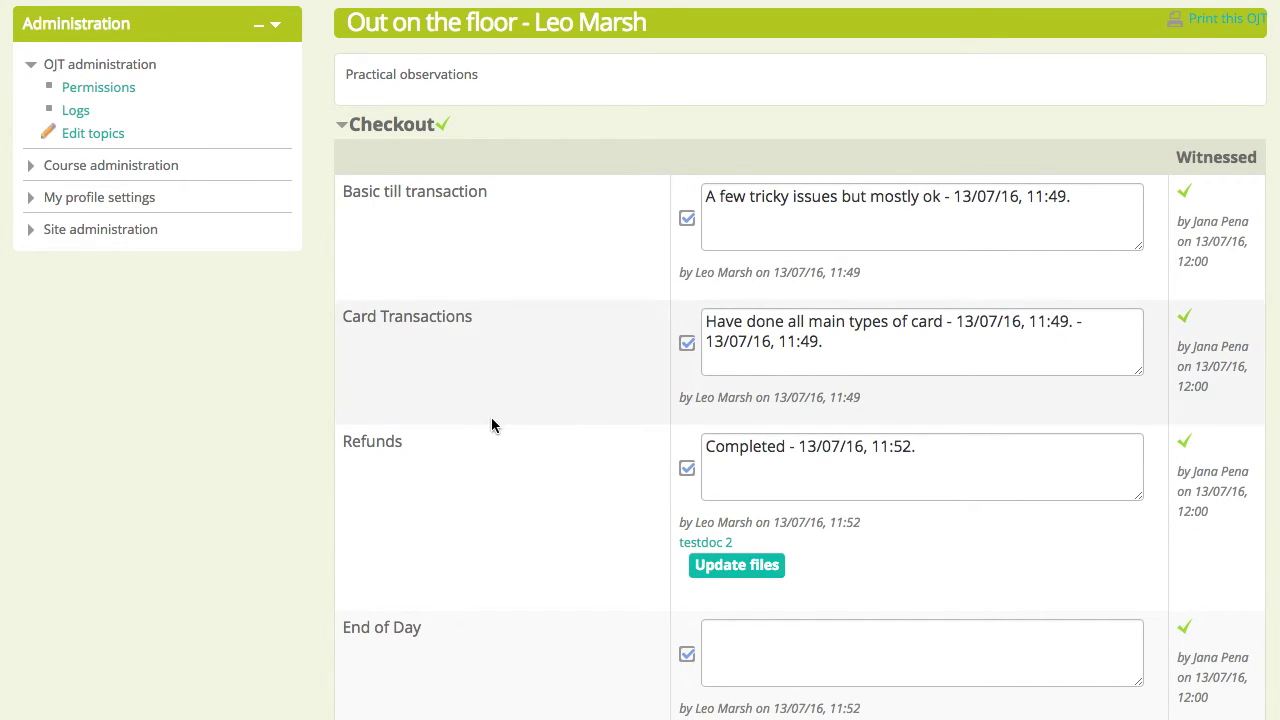
scroll(491, 425, "down", 1)
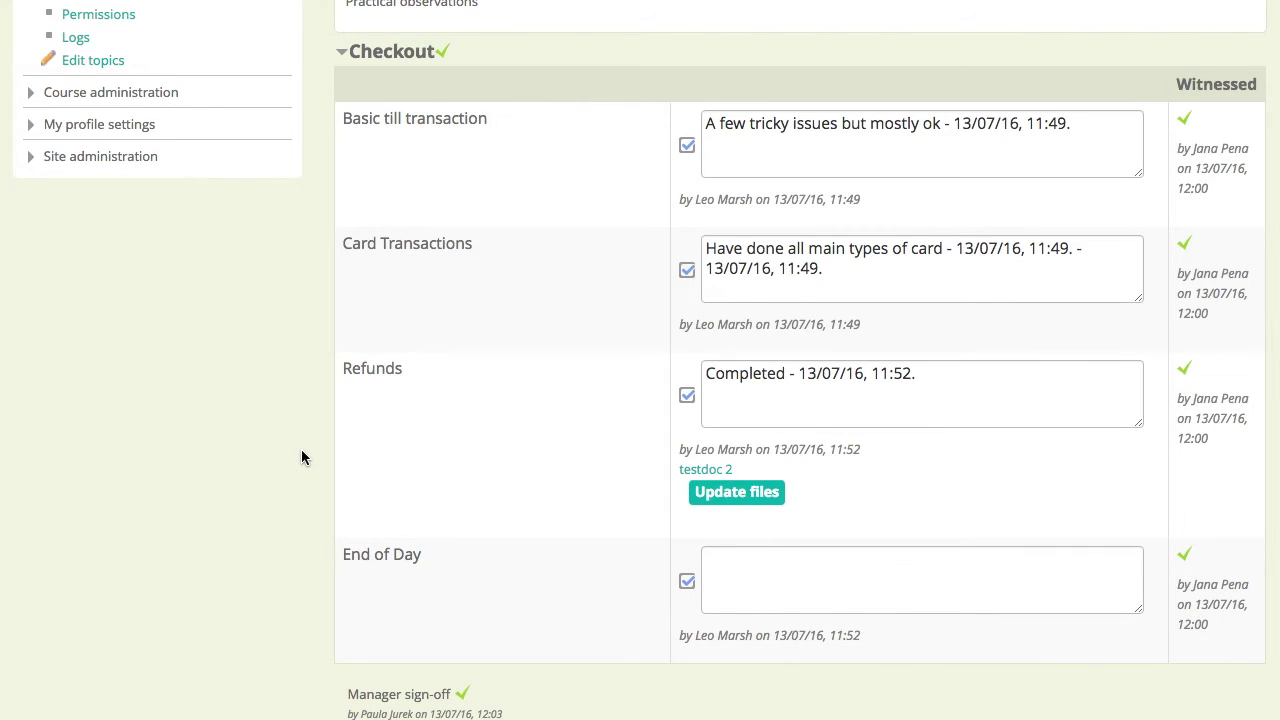
scroll(289, 484, "down", 3)
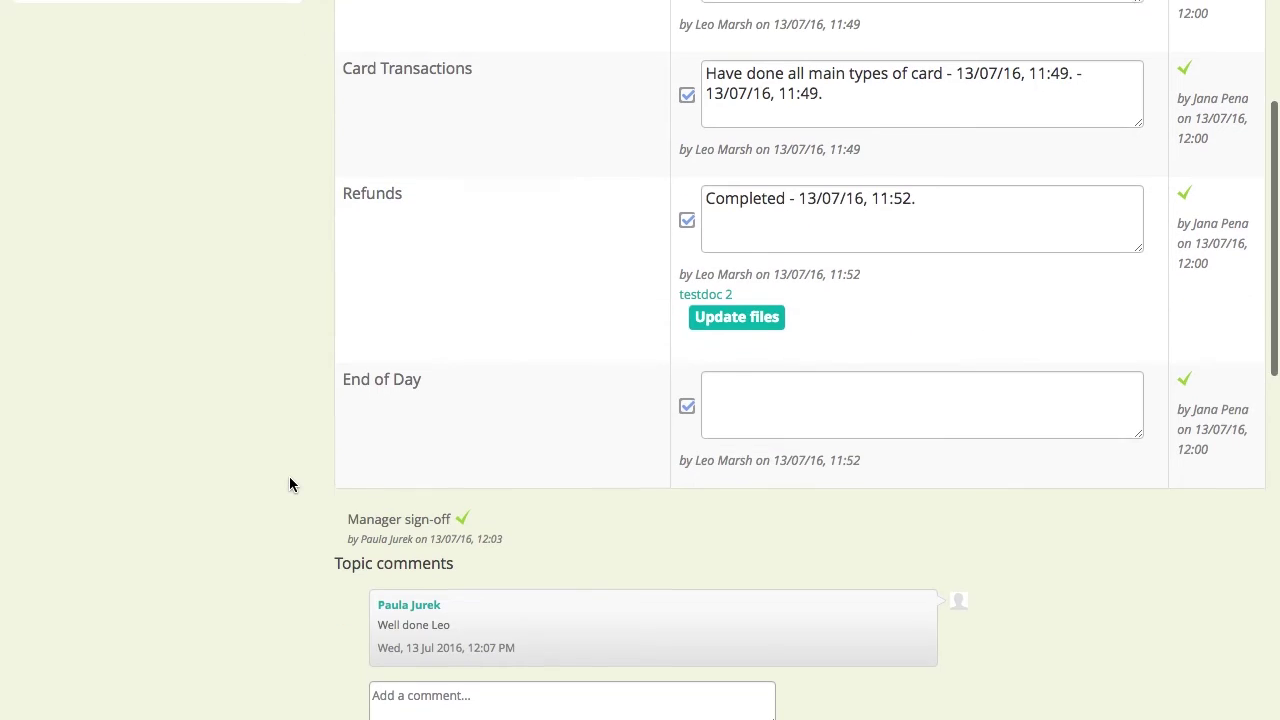
scroll(289, 484, "down", 3)
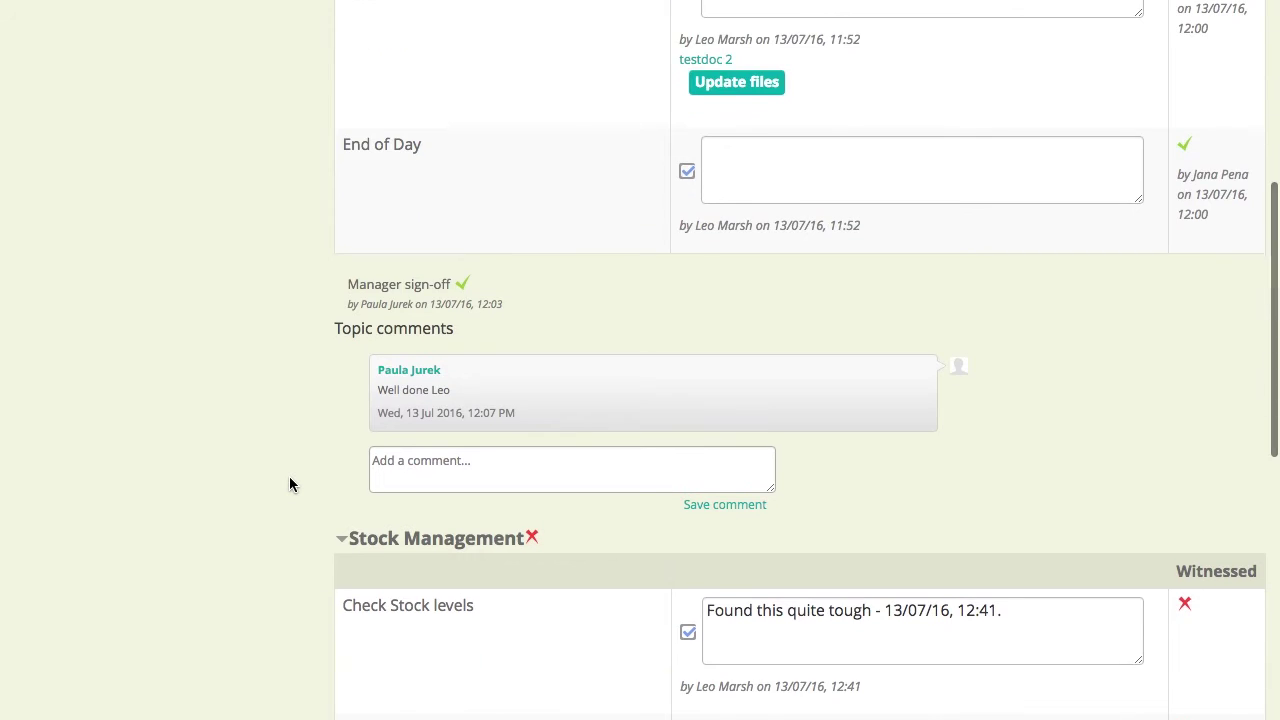
scroll(289, 484, "down", 3)
scroll(289, 484, "down", 2)
scroll(289, 484, "down", 3)
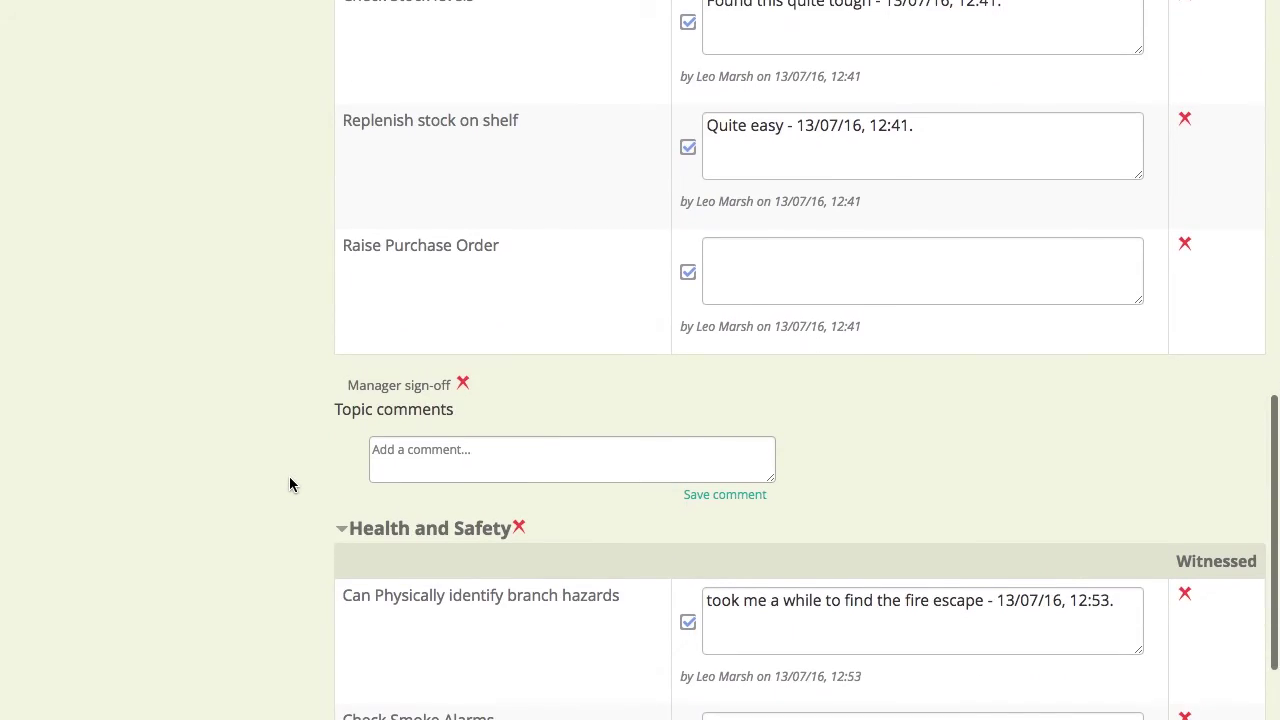
scroll(289, 484, "up", 10)
scroll(290, 484, "up", 3)
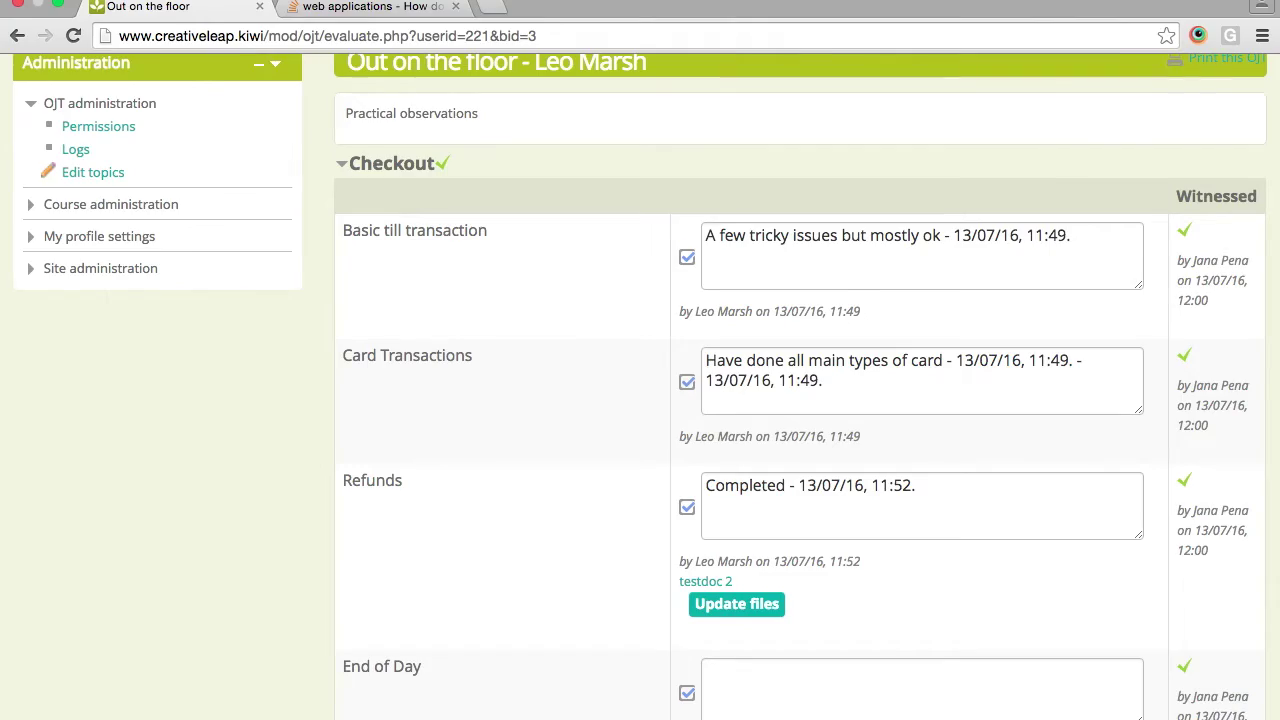
left_click(12, 37)
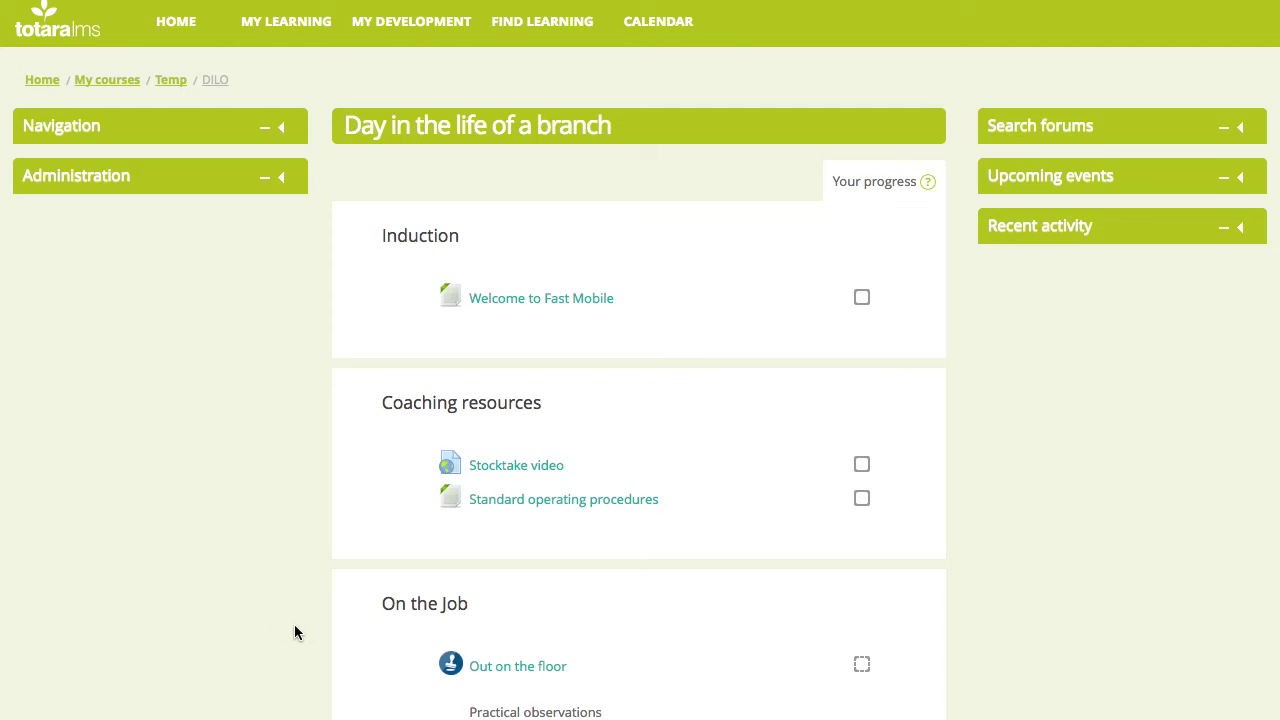
Step: Open Out on the floor, look over its topics, and bring up the learners to evaluate
left_click(518, 667)
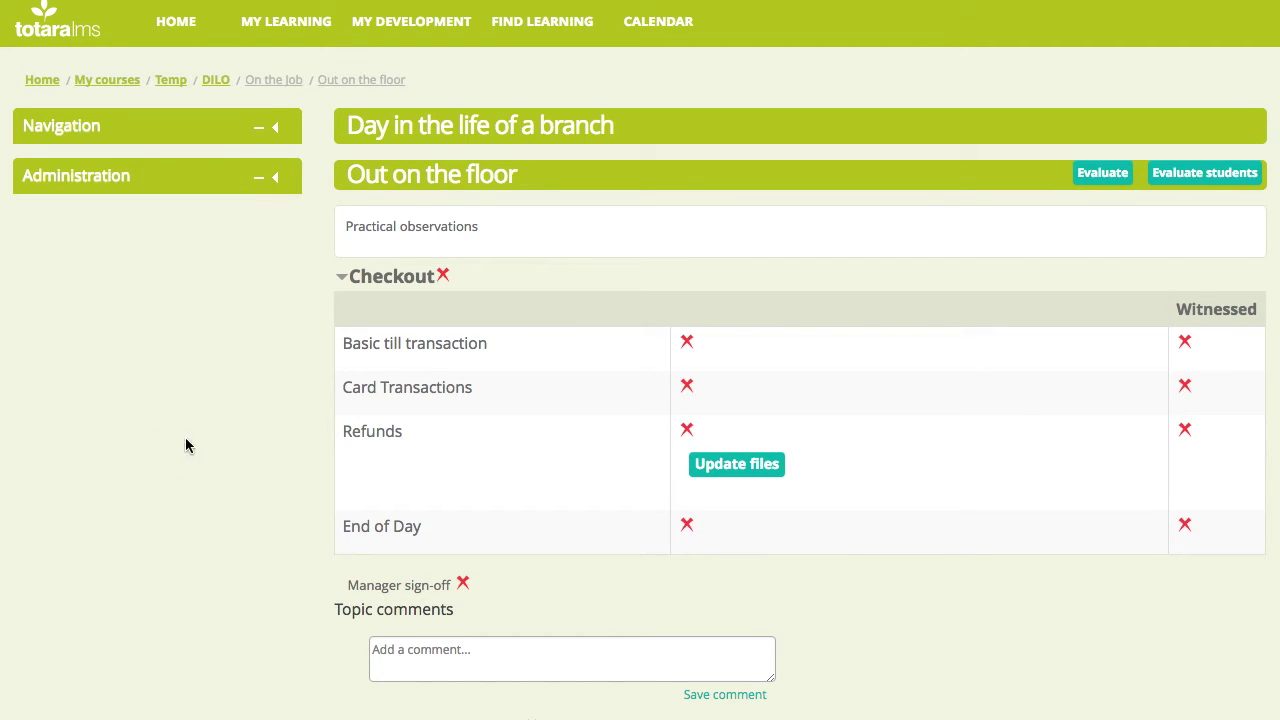
scroll(206, 488, "down", 3)
scroll(208, 489, "down", 3)
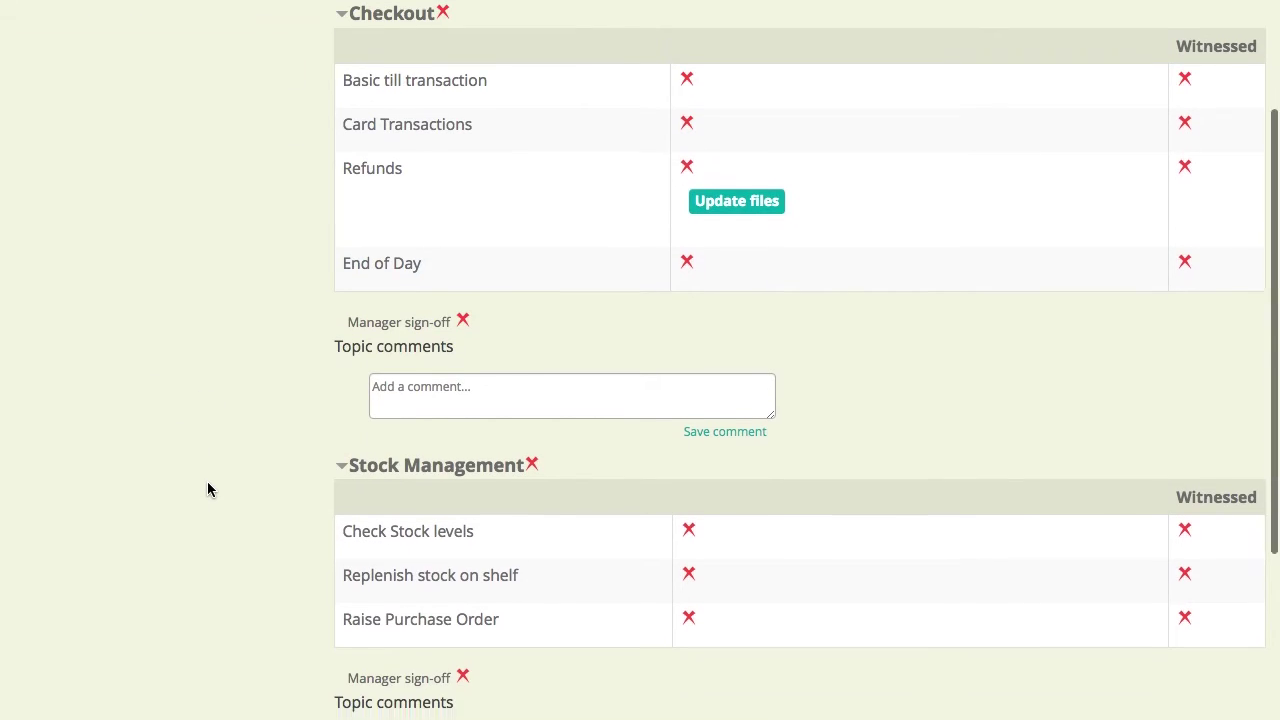
scroll(208, 489, "up", 2)
scroll(208, 489, "up", 5)
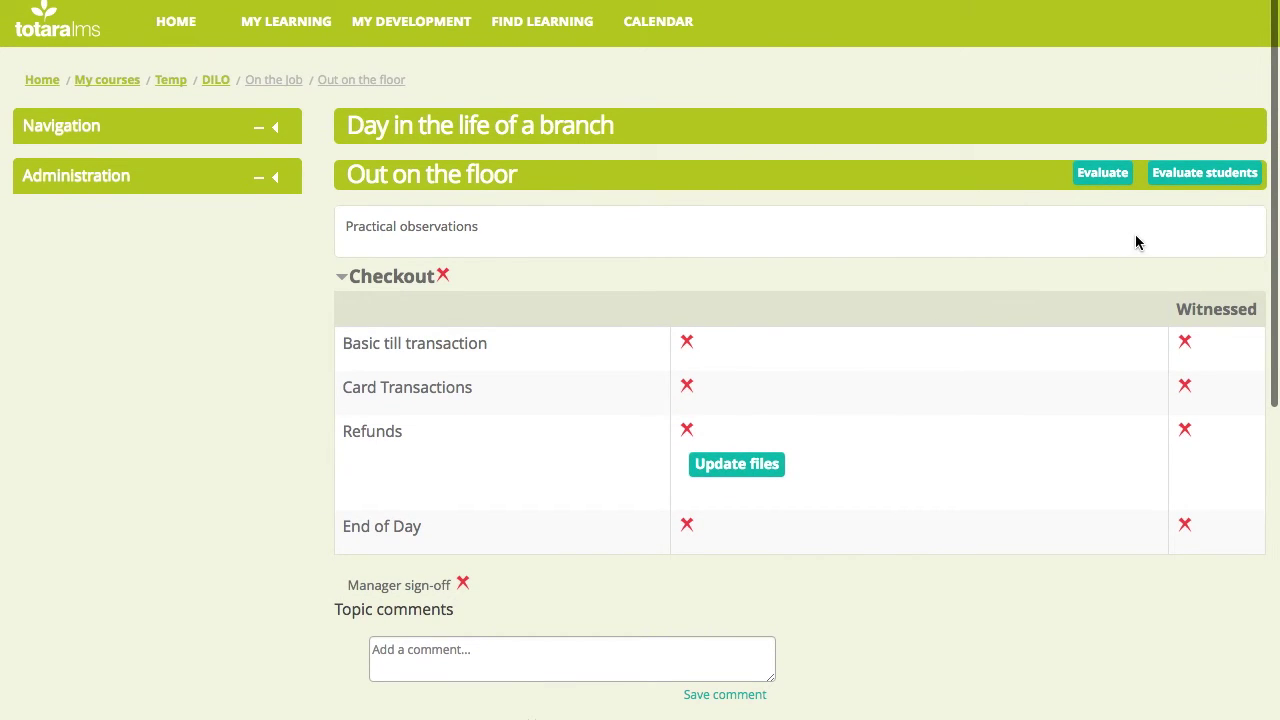
left_click(1195, 181)
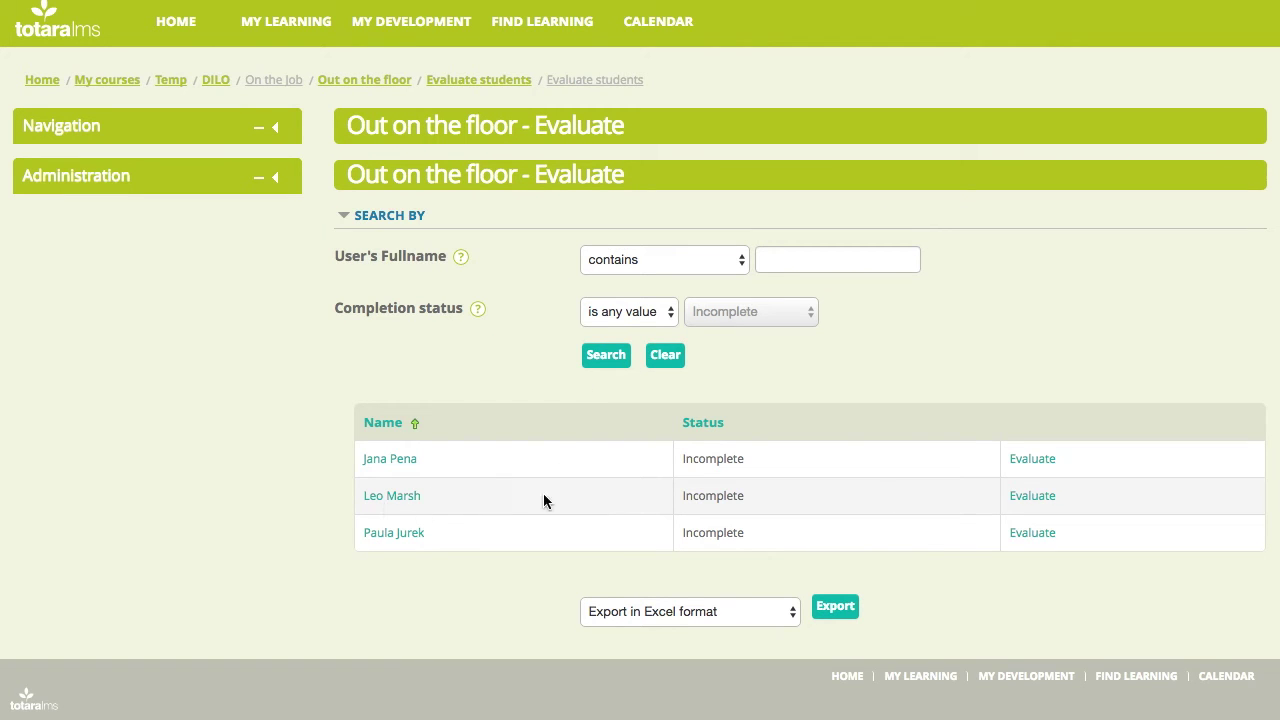
Step: Open a learner's evaluation and mark Check Stock levels and Raise Purchase Order as witnessed
left_click(1030, 496)
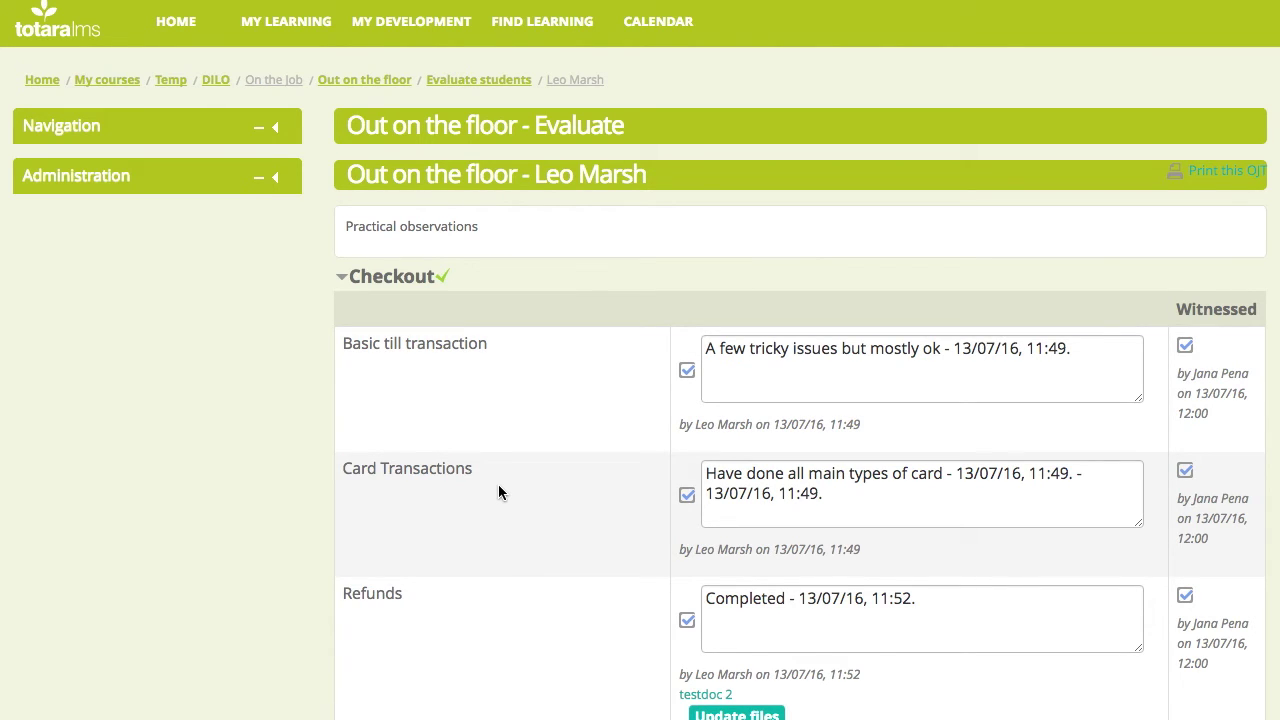
scroll(498, 486, "down", 3)
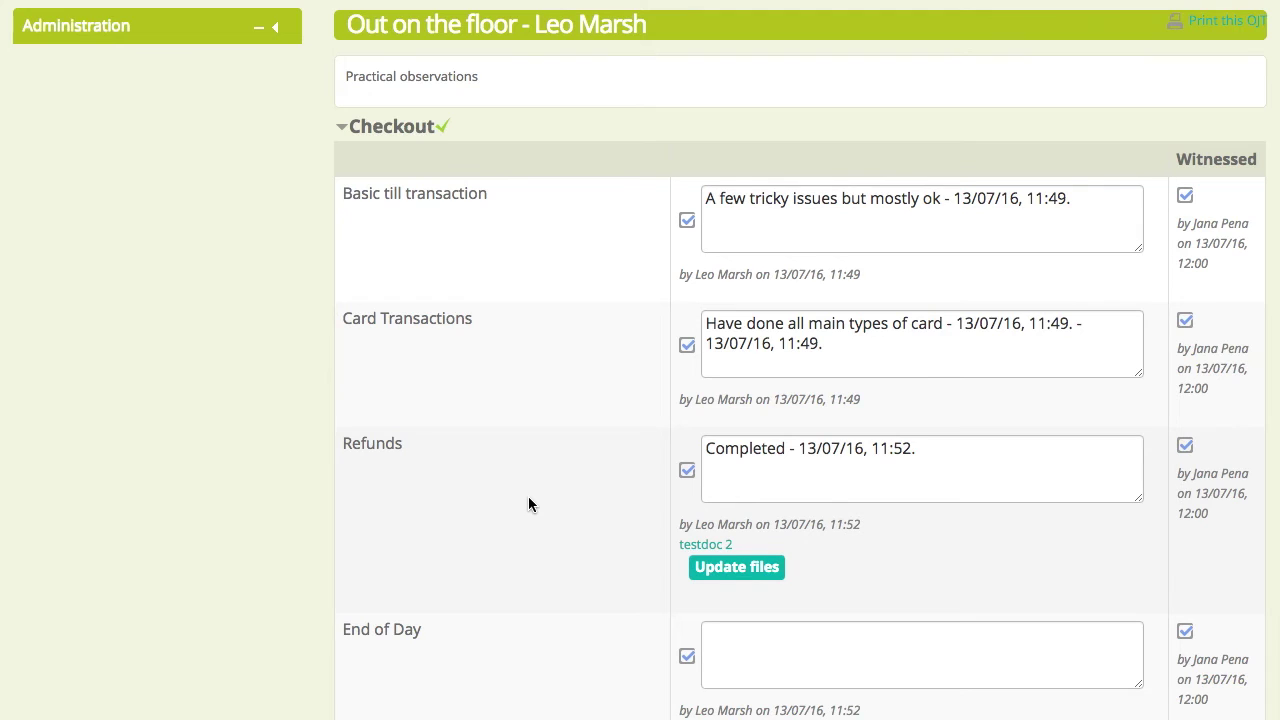
scroll(529, 497, "down", 3)
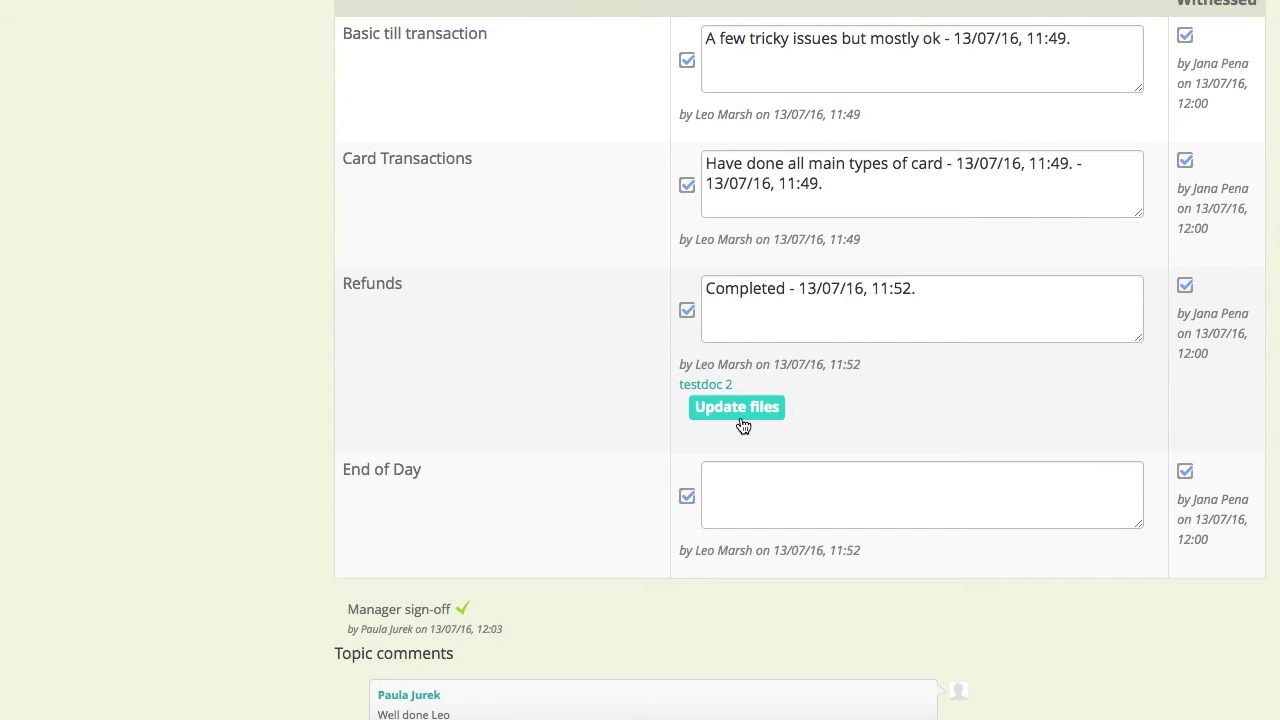
scroll(225, 535, "down", 2)
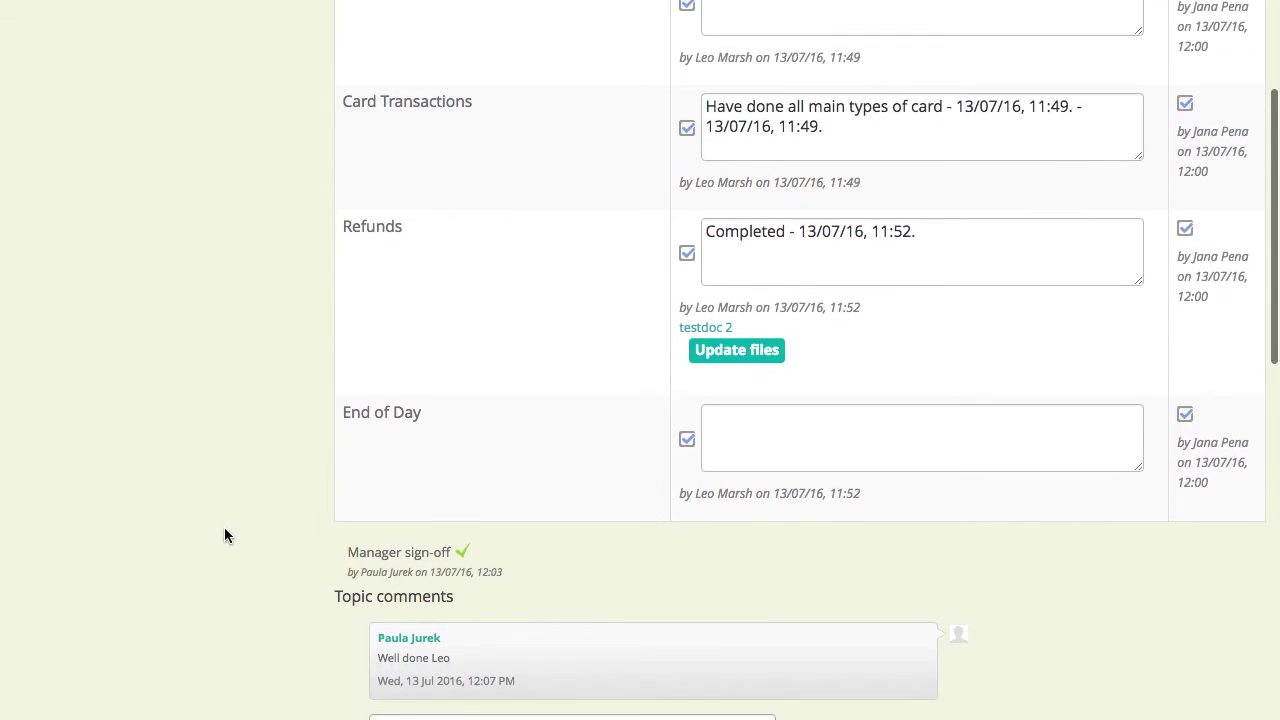
scroll(225, 535, "down", 4)
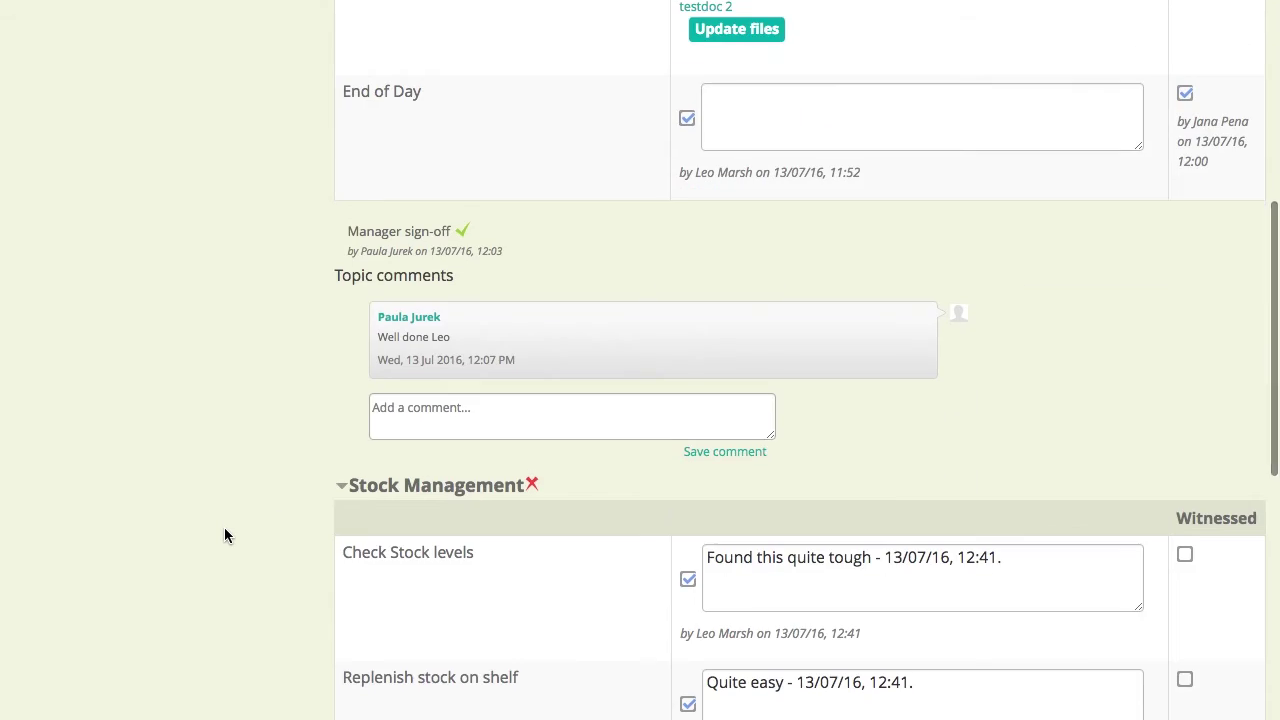
scroll(280, 527, "down", 2)
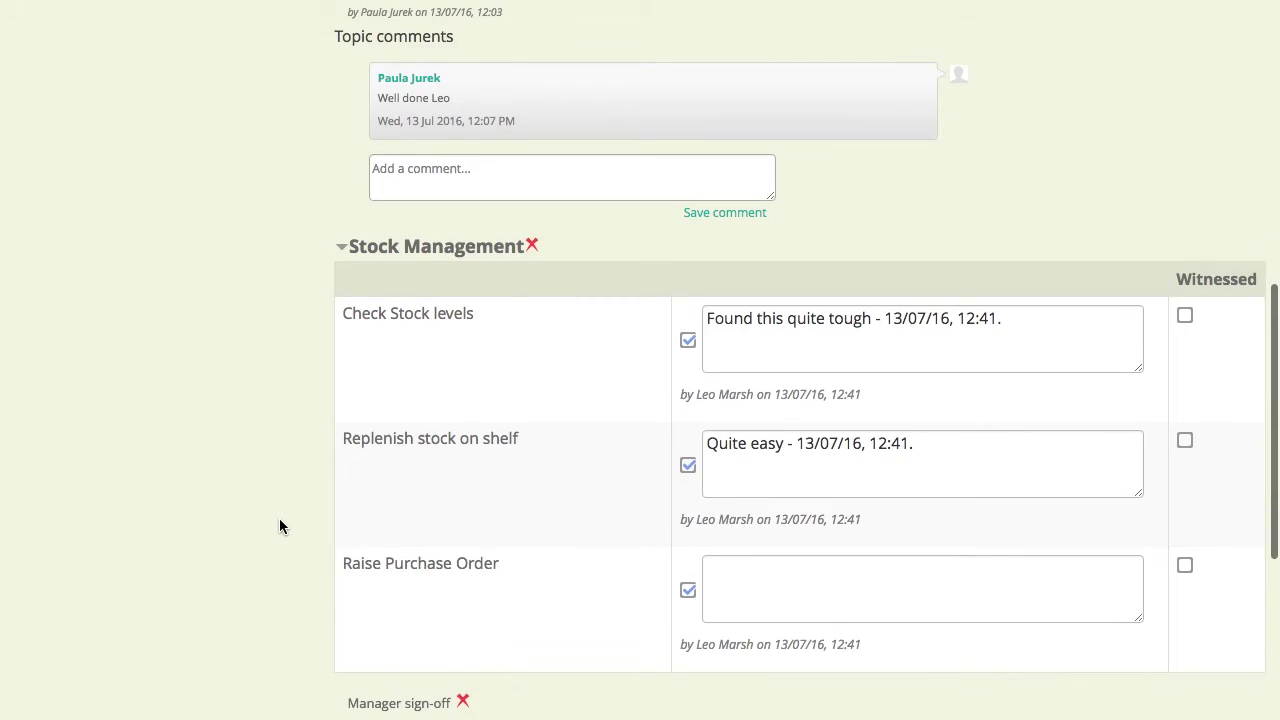
scroll(280, 527, "down", 1)
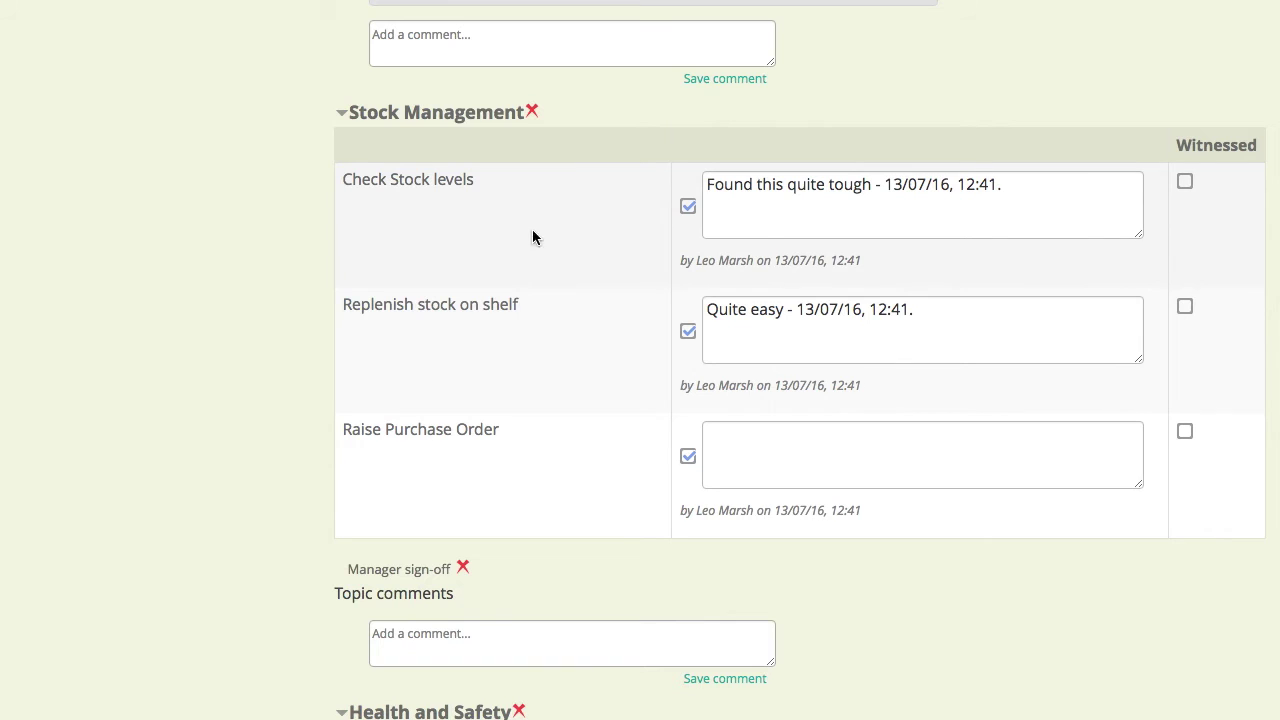
left_click(1186, 183)
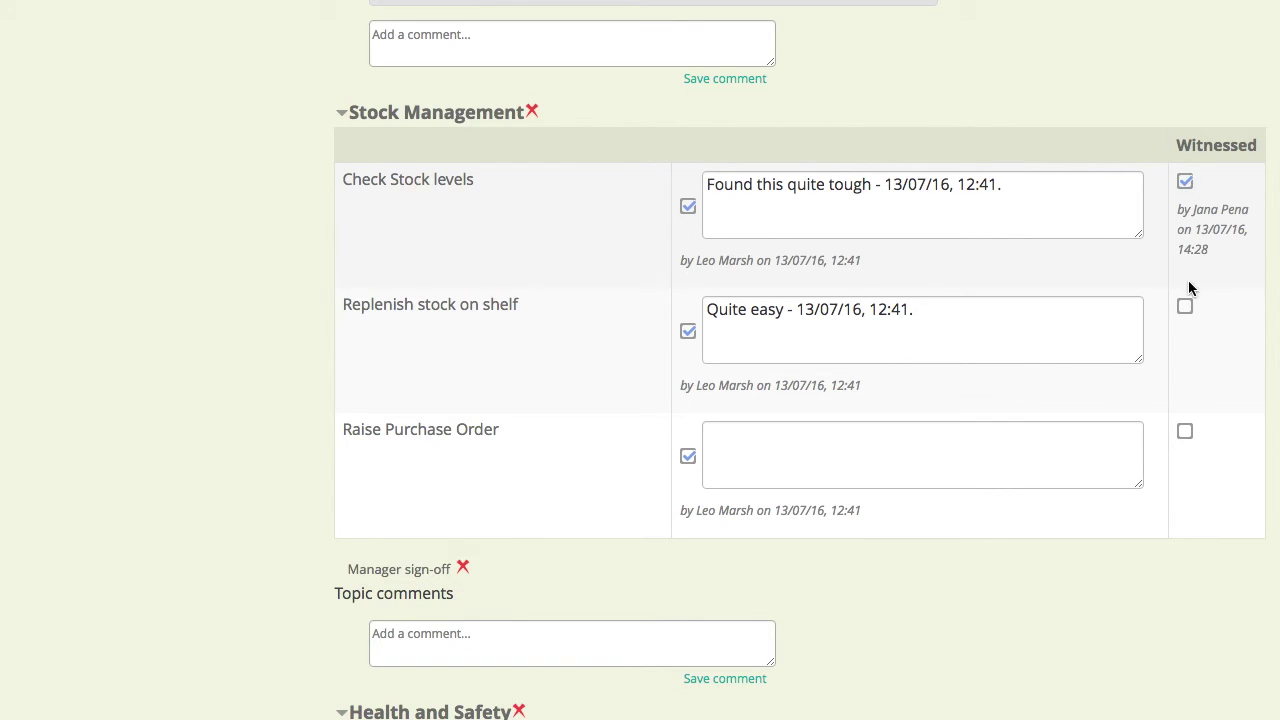
left_click(1185, 432)
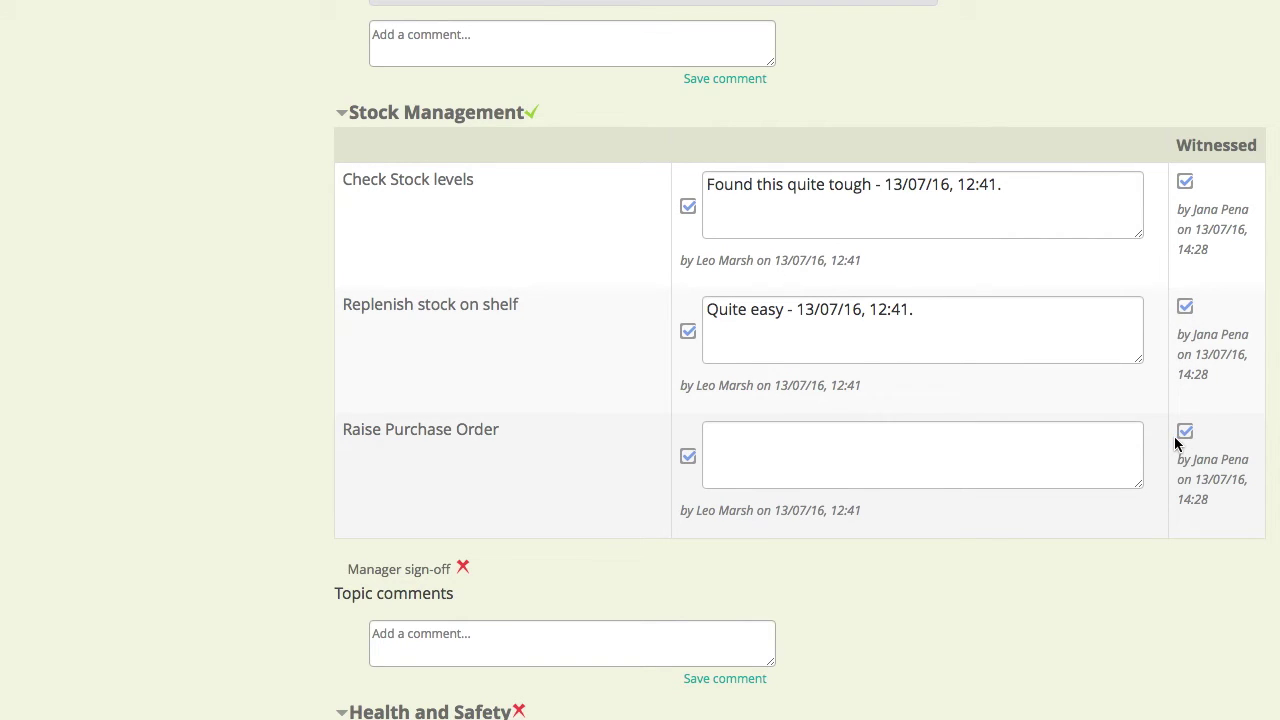
Step: Post a Stock Management comment saying the learner did very well at this task
left_click(482, 628)
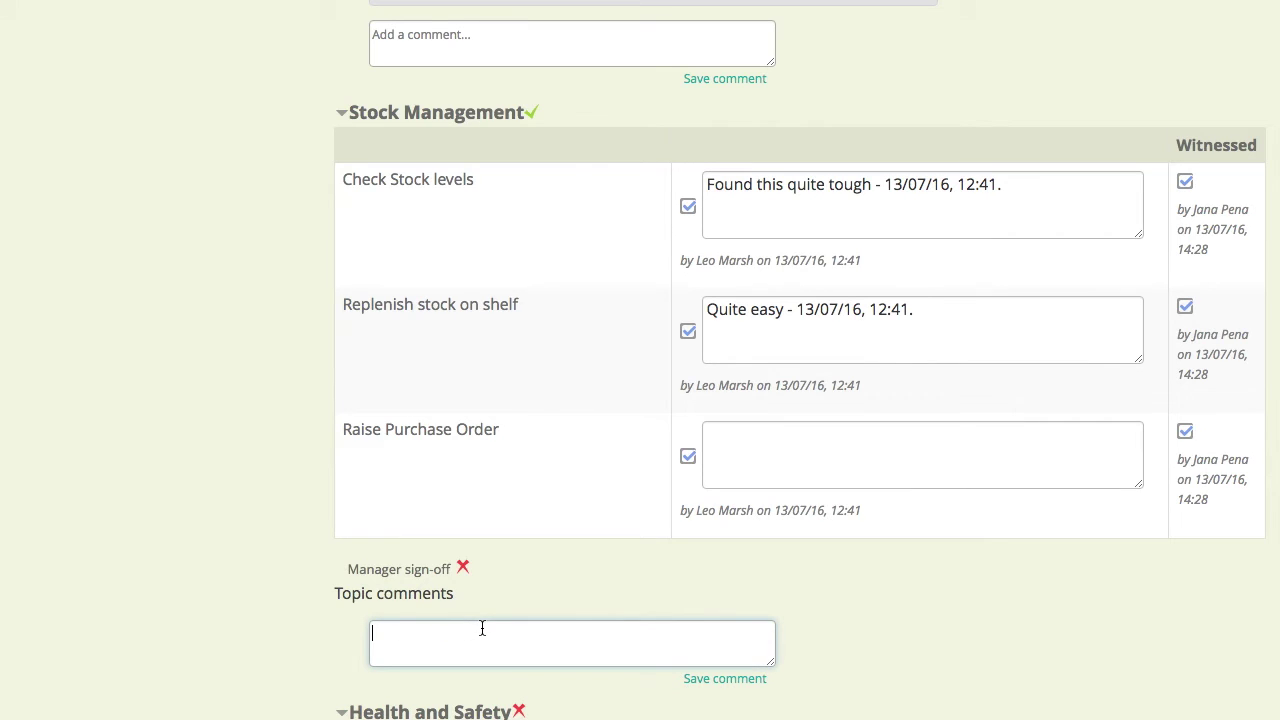
type("Leav")
key("BackSpace")
key("BackSpace")
type("o did very well at this task")
left_click(725, 679)
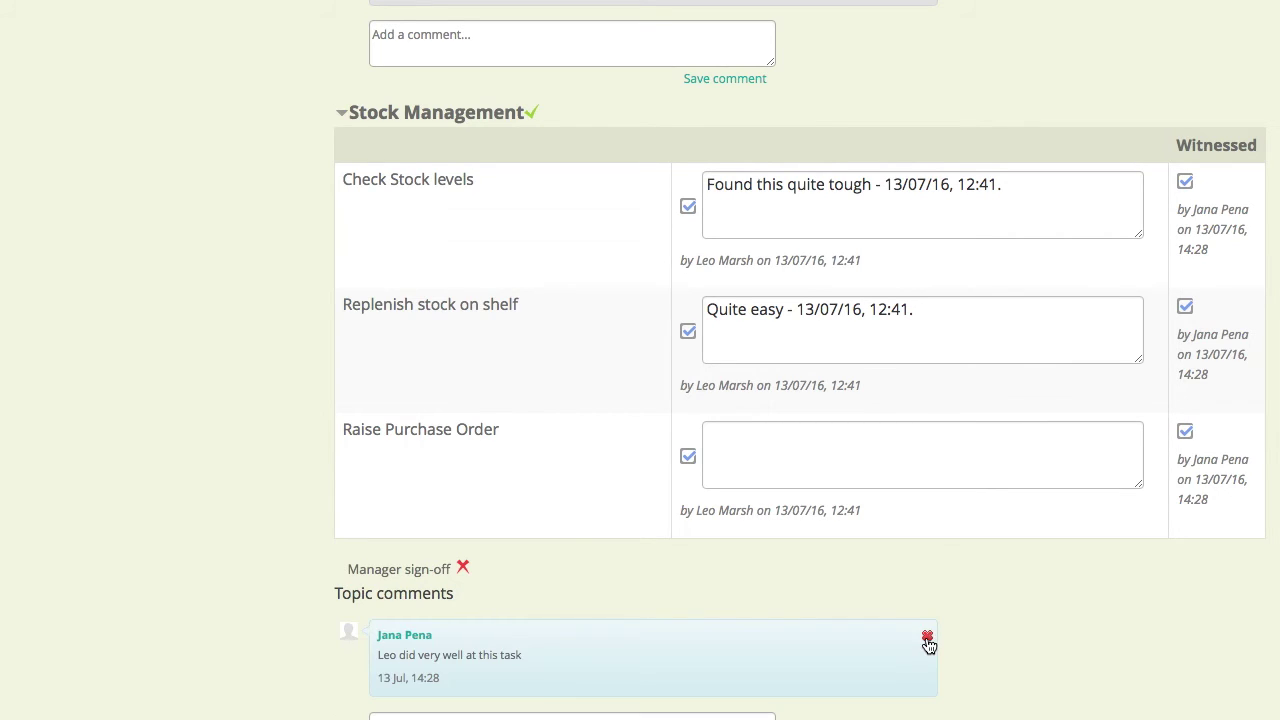
Step: Mark Can Physically identify branch hazards as witnessed
scroll(926, 640, "down", 3)
scroll(926, 640, "down", 3)
scroll(926, 640, "up", 3)
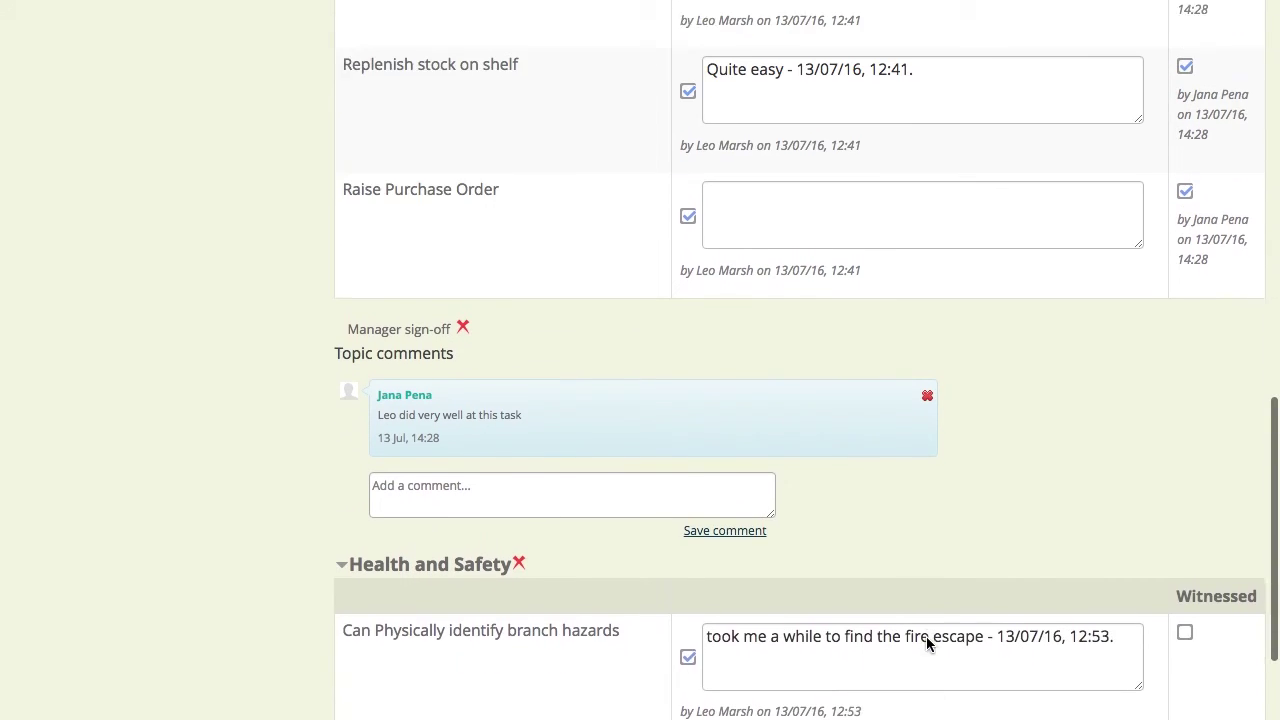
scroll(926, 640, "down", 2)
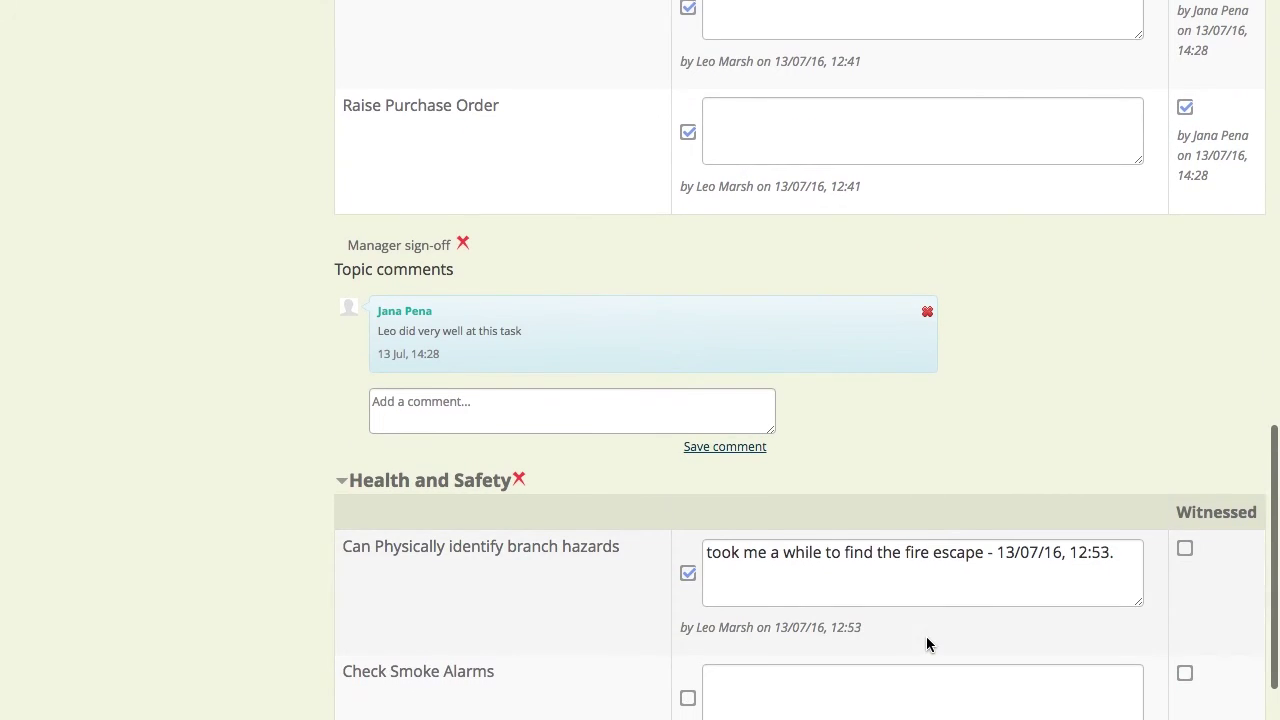
scroll(926, 640, "down", 1)
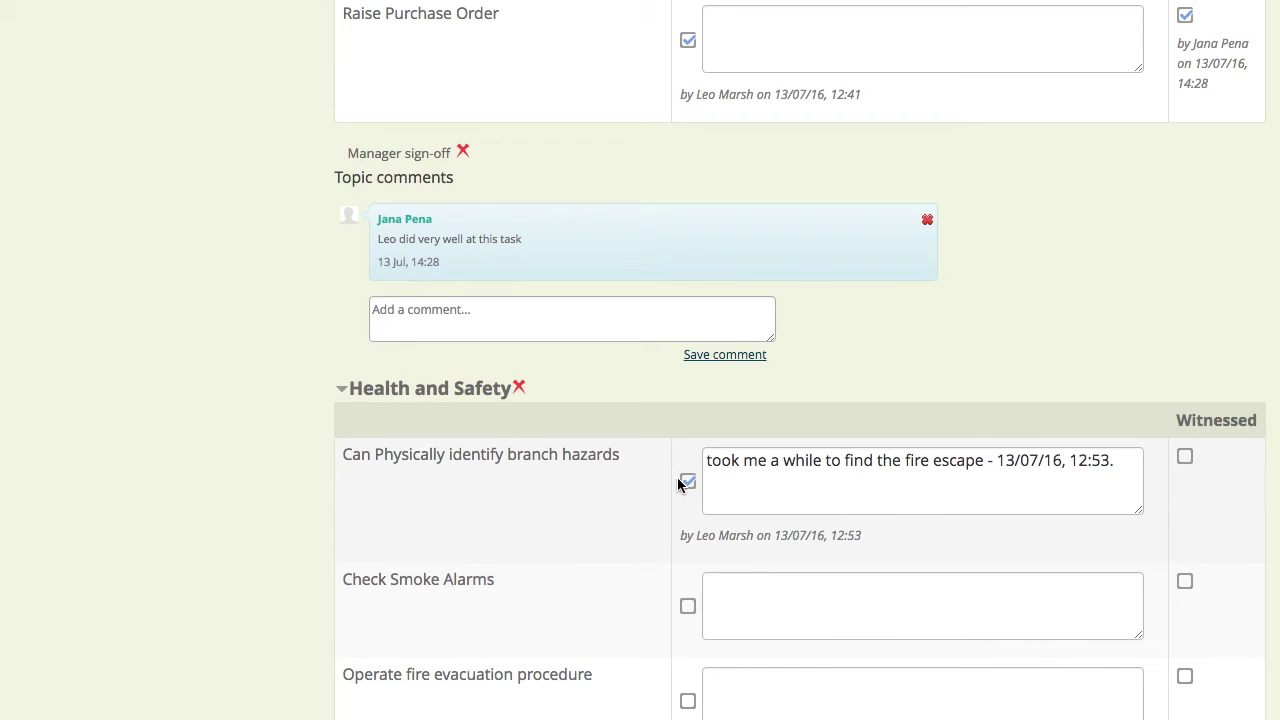
left_click(1184, 457)
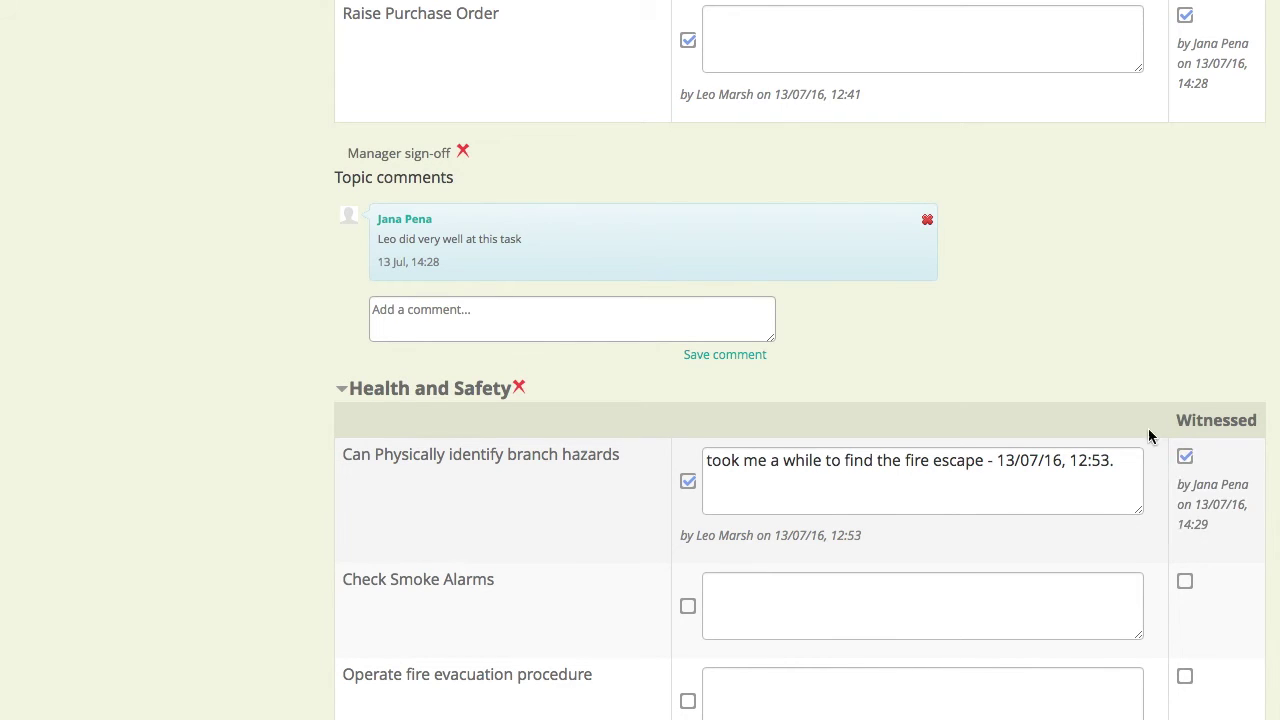
scroll(1068, 300, "up", 1)
scroll(1068, 305, "up", 4)
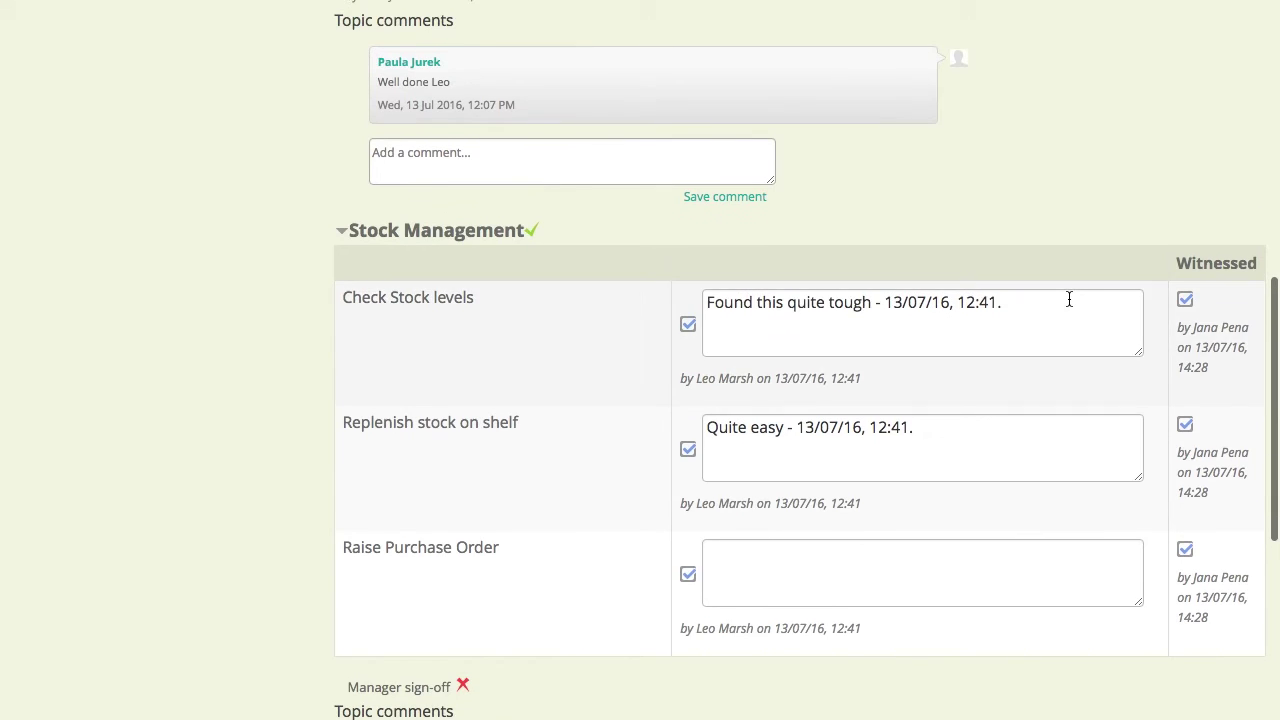
scroll(1068, 305, "up", 3)
scroll(1068, 305, "up", 3)
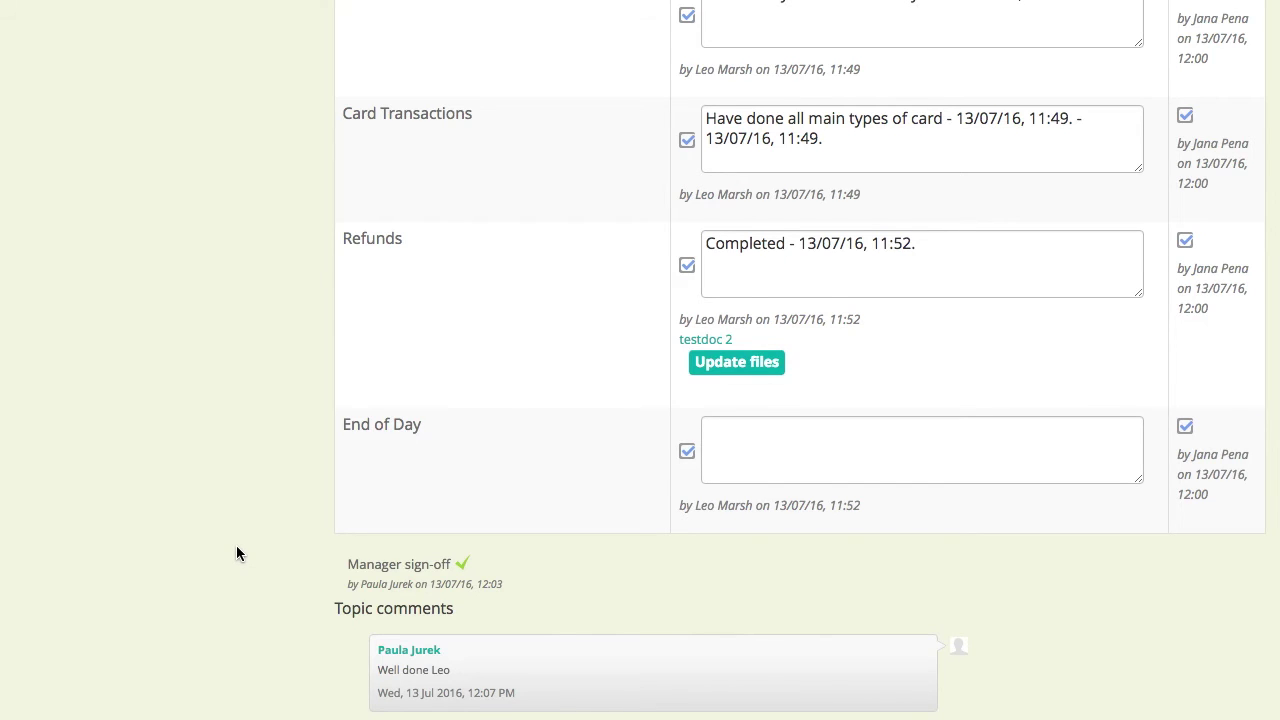
Step: Leave the learner's evaluation and reopen the Out on the floor activity from the course page
scroll(237, 552, "down", 2)
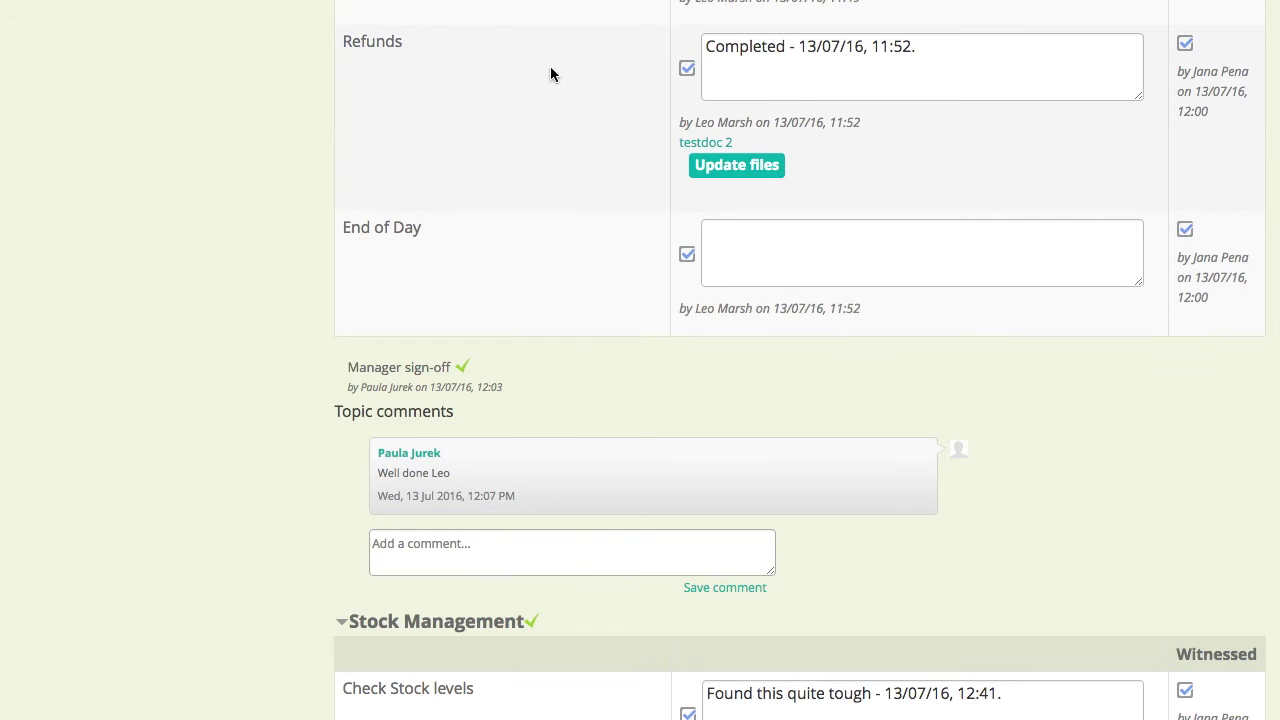
mouse_move(551, 2)
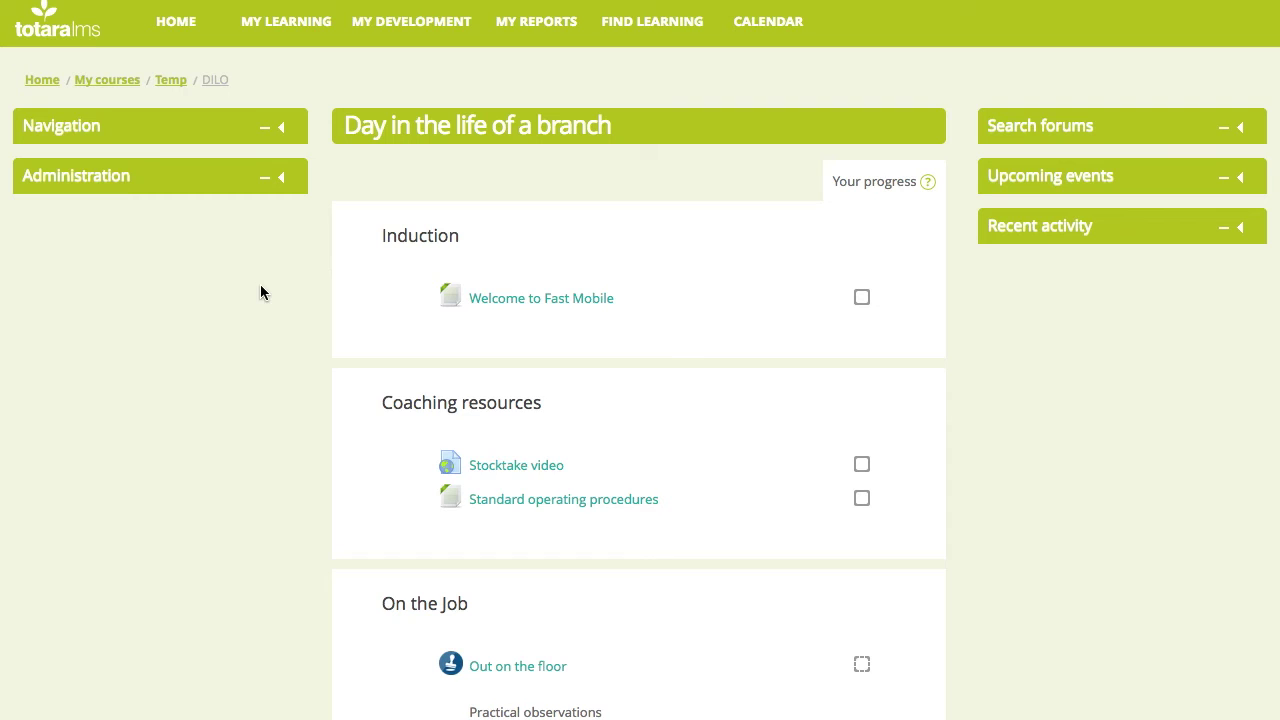
left_click(500, 668)
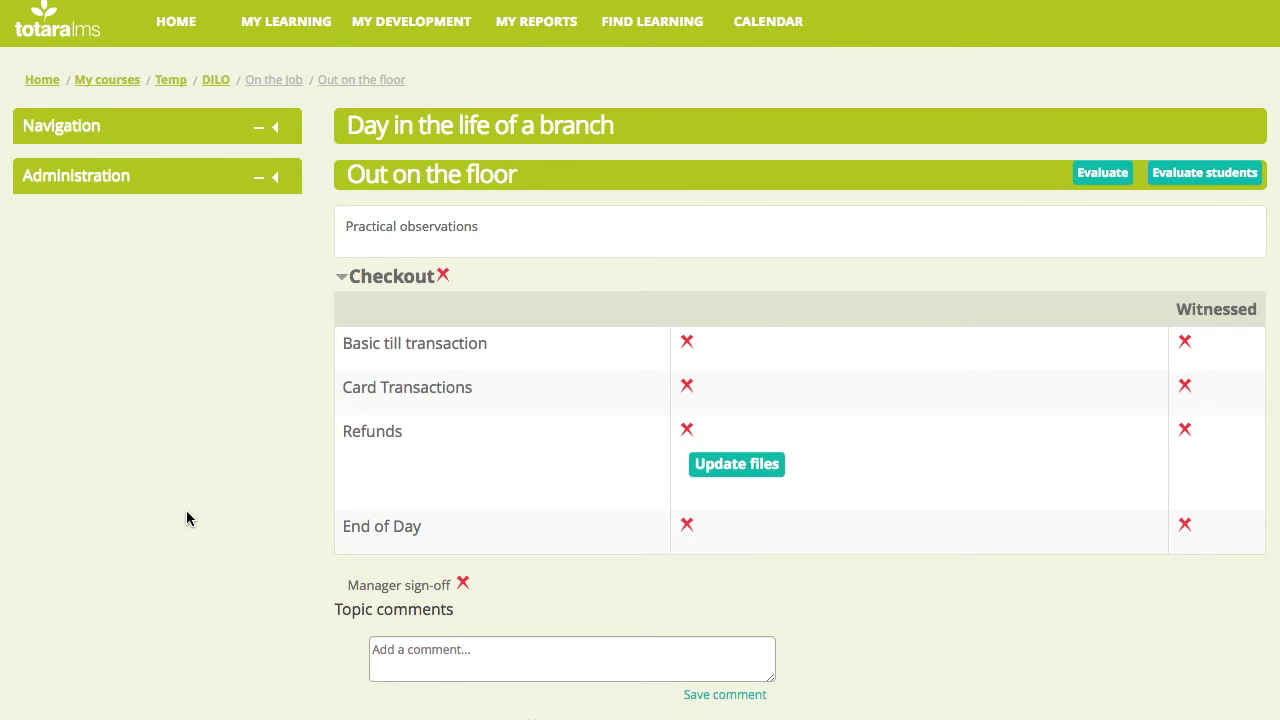
Step: Bring up the list of learners to evaluate for Out on the floor
scroll(186, 517, "down", 3)
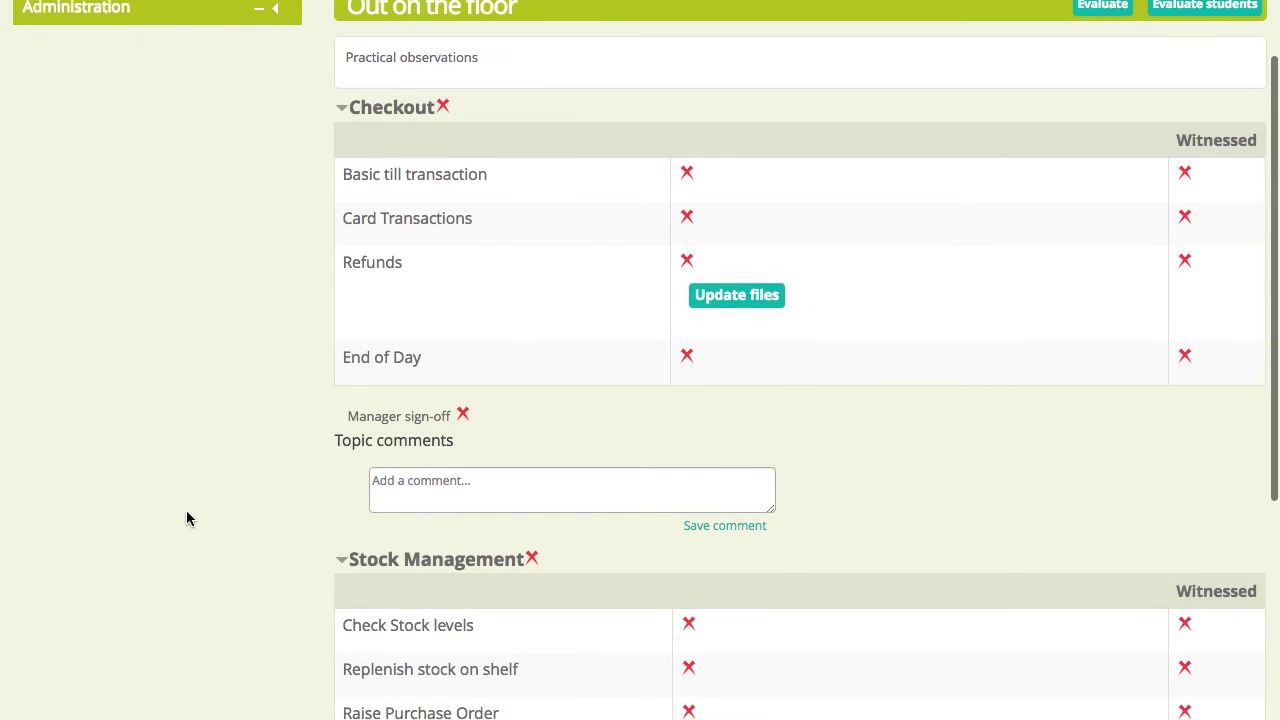
scroll(186, 517, "up", 2)
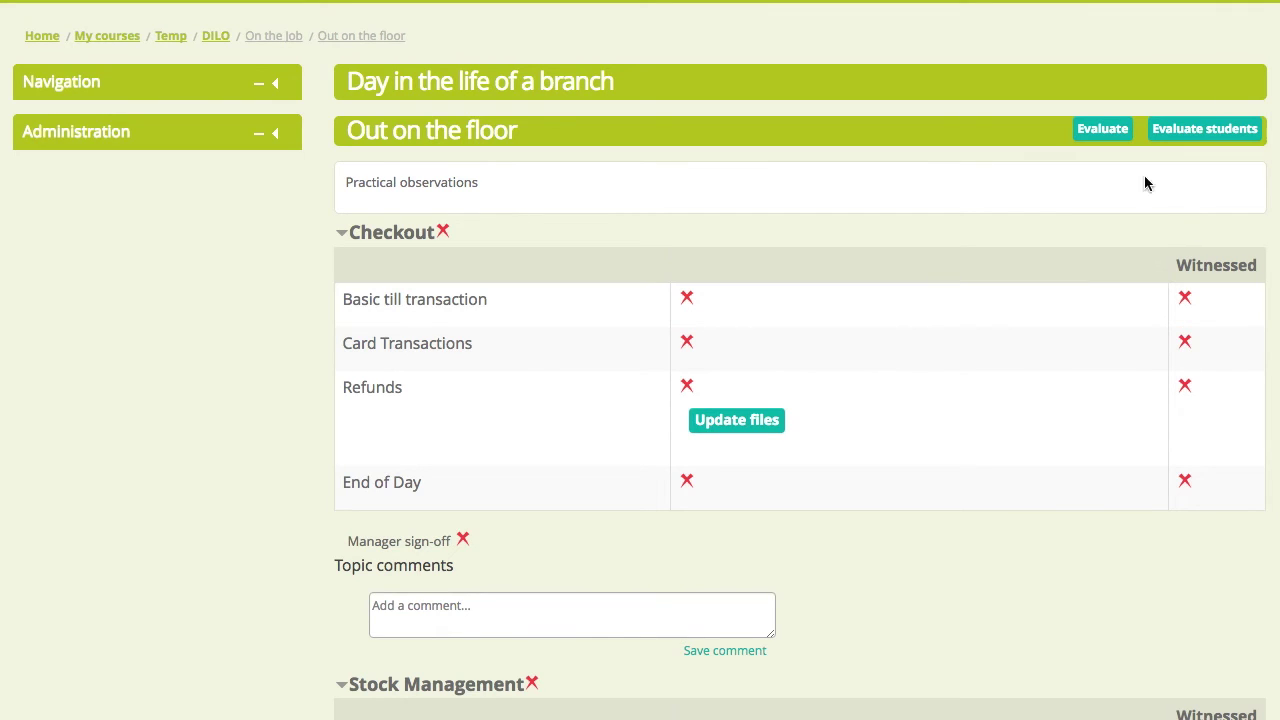
left_click(1214, 136)
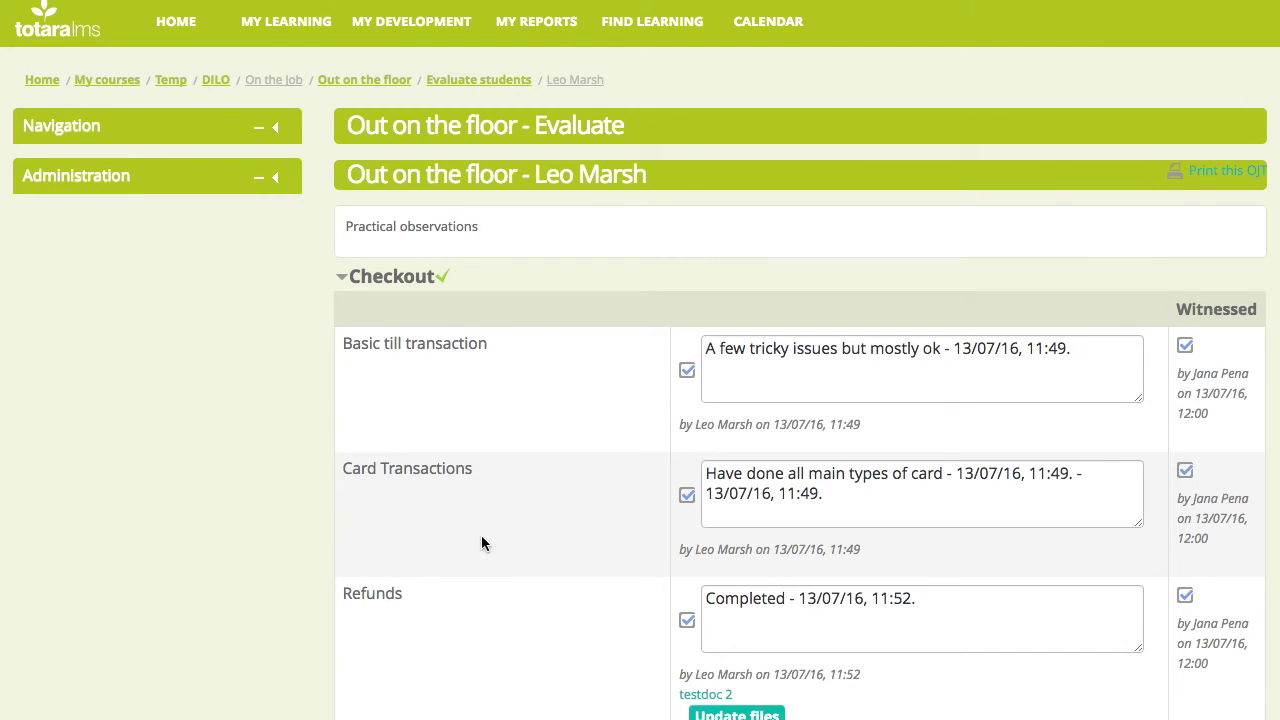
Step: Tick manager sign-off on Stock Management and save the comment 'Well done both'
scroll(520, 542, "down", 6)
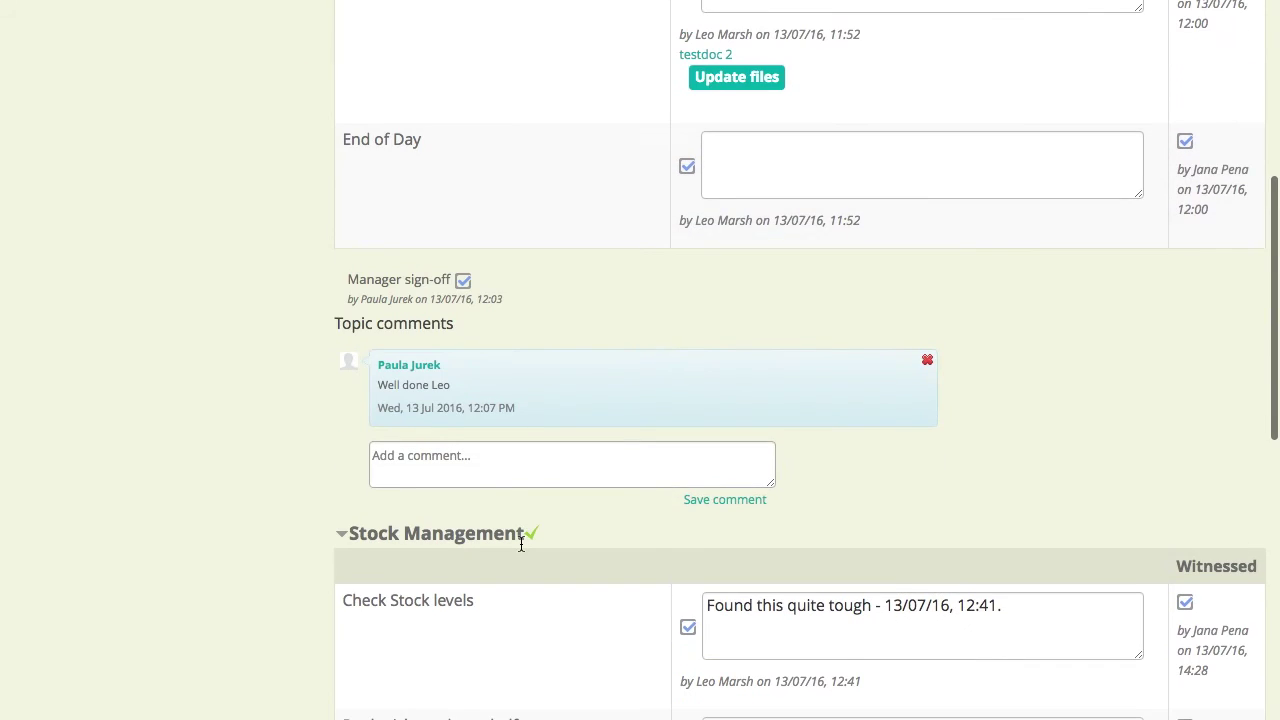
scroll(520, 543, "down", 5)
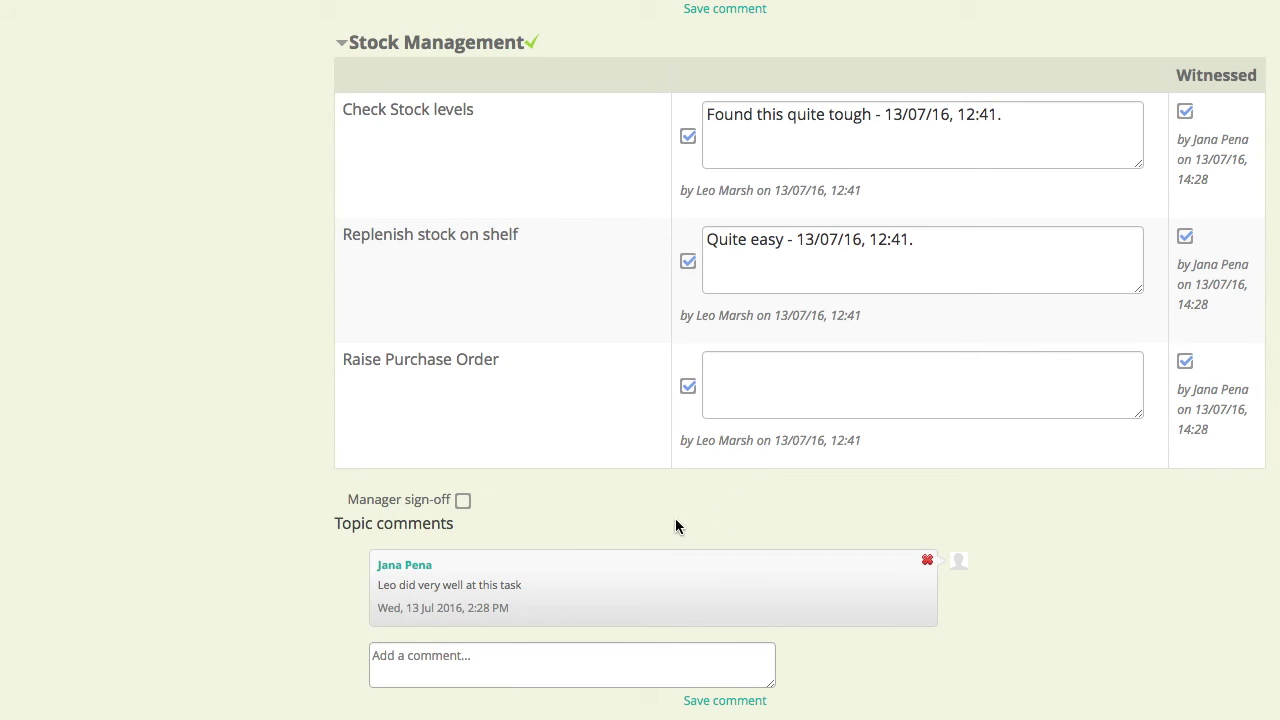
left_click(462, 501)
left_click(402, 681)
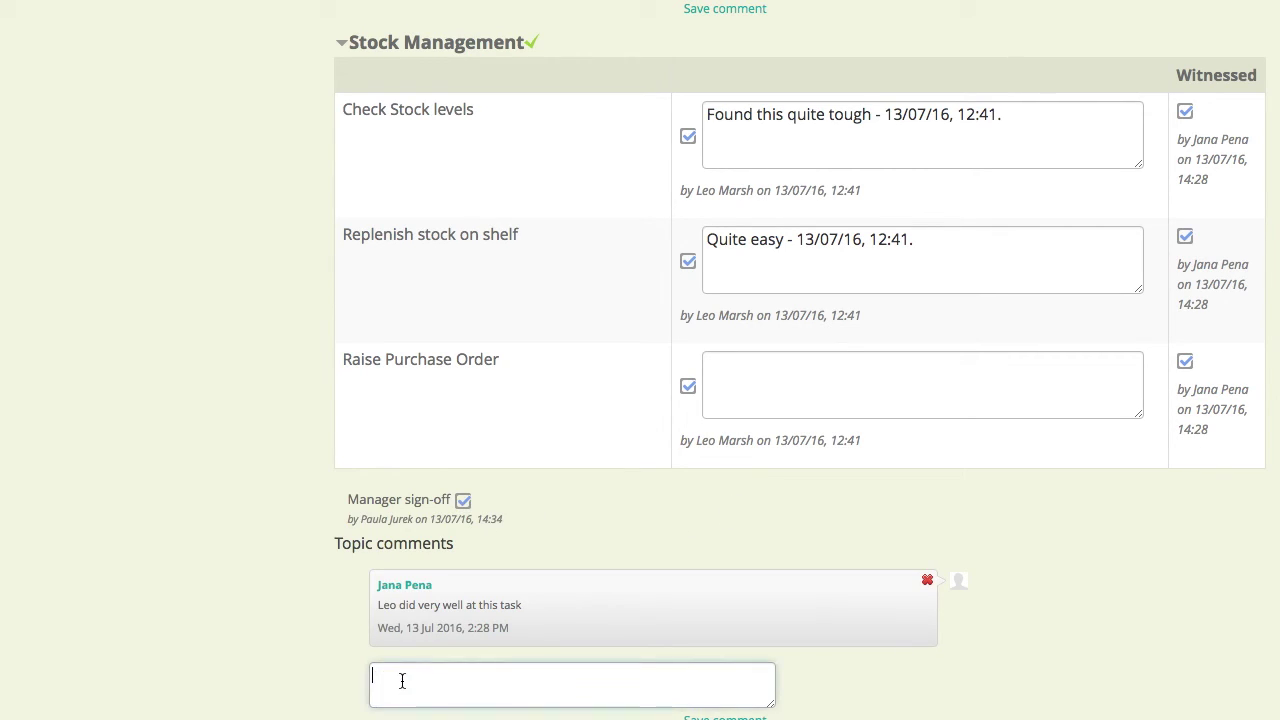
type("Well done both")
left_click(725, 718)
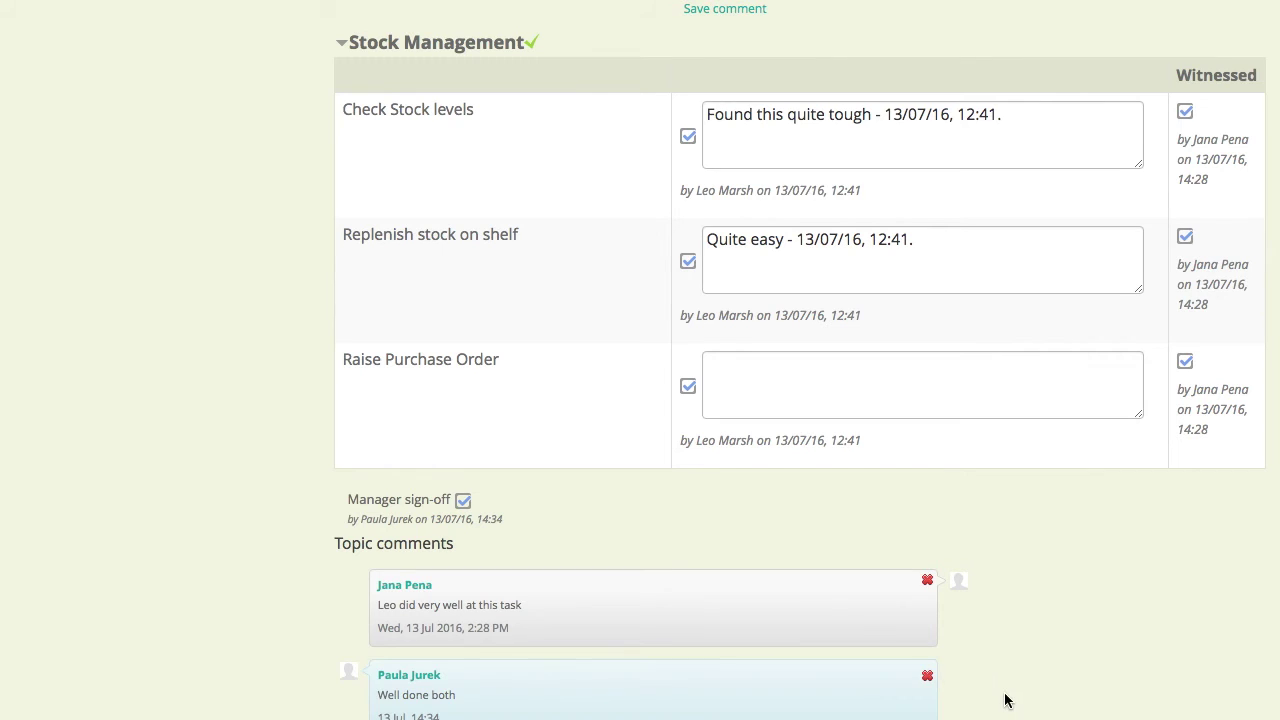
scroll(1005, 693, "down", 5)
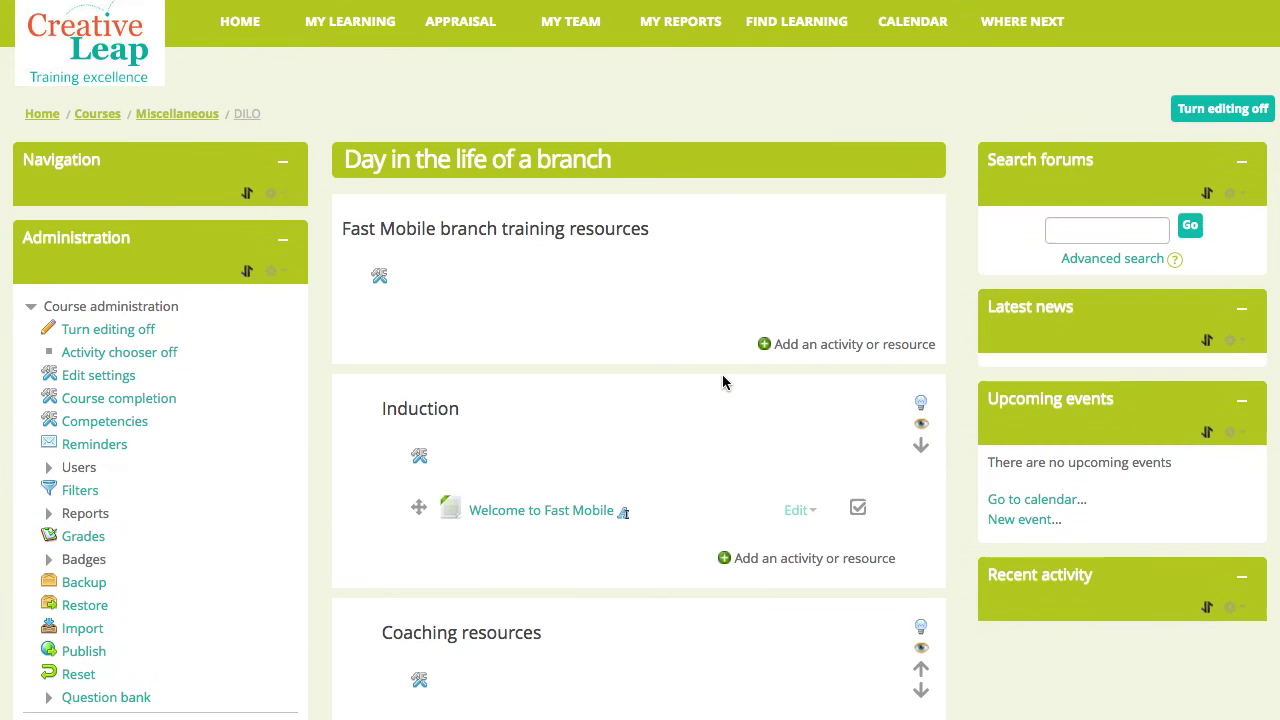
Step: Scroll the course page down to the On the Job section
scroll(722, 380, "down", 6)
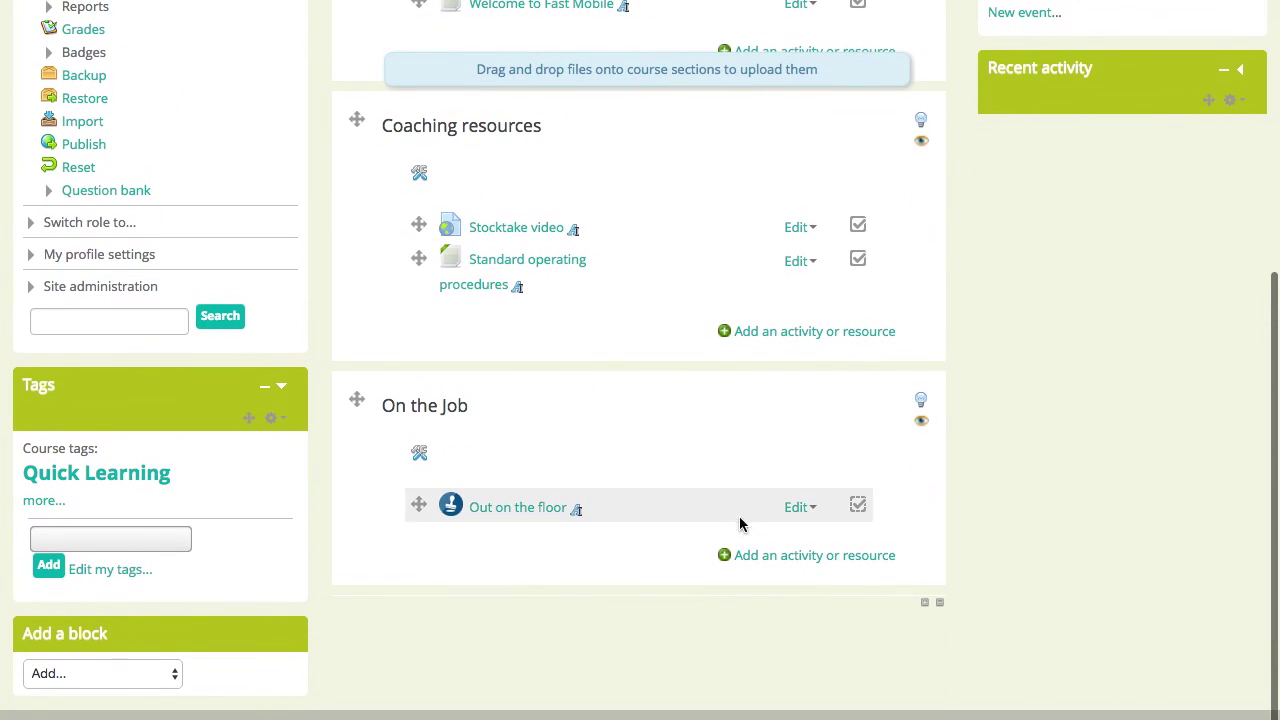
Step: Add an OJT activity to On the Job through the activity chooser
left_click(785, 558)
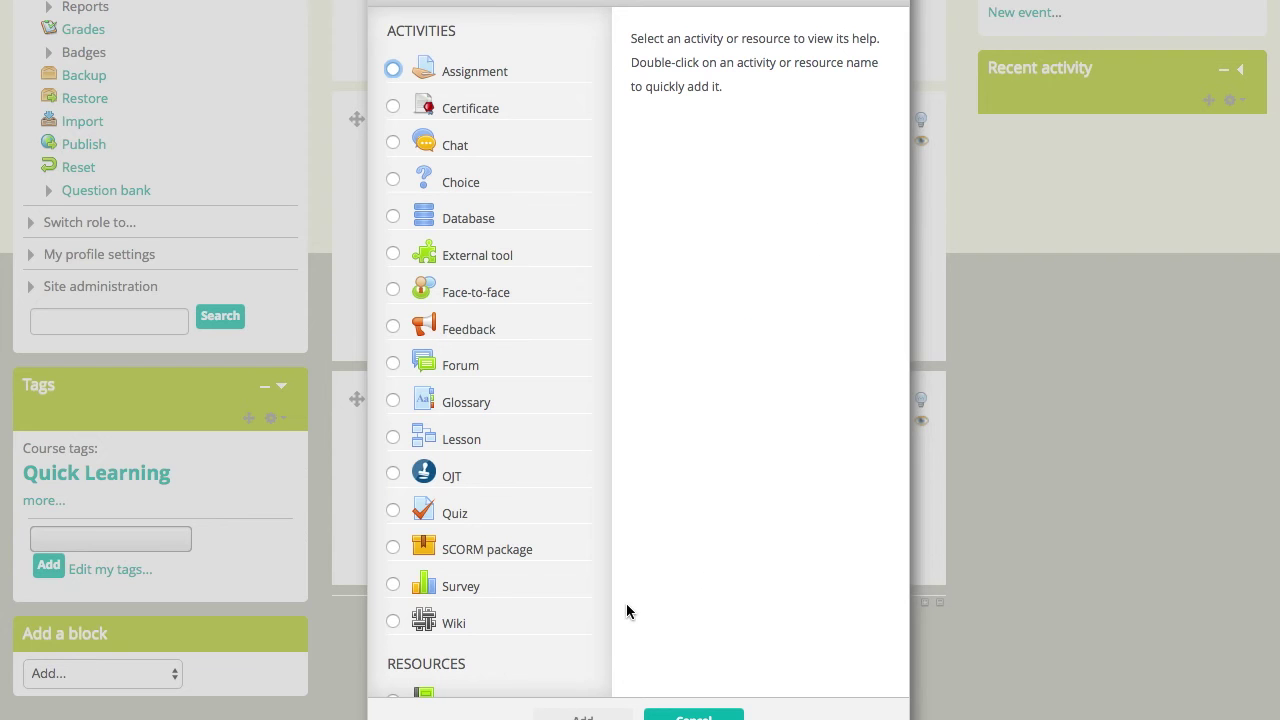
left_click(393, 476)
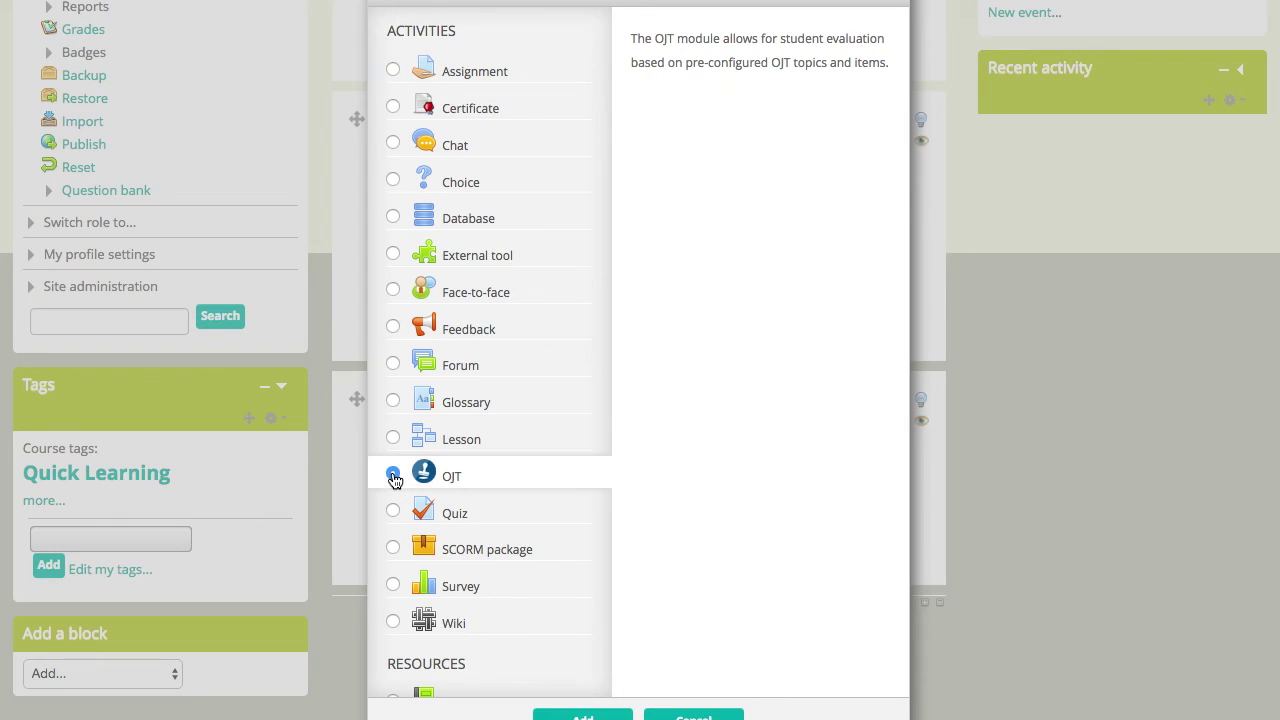
left_click(576, 716)
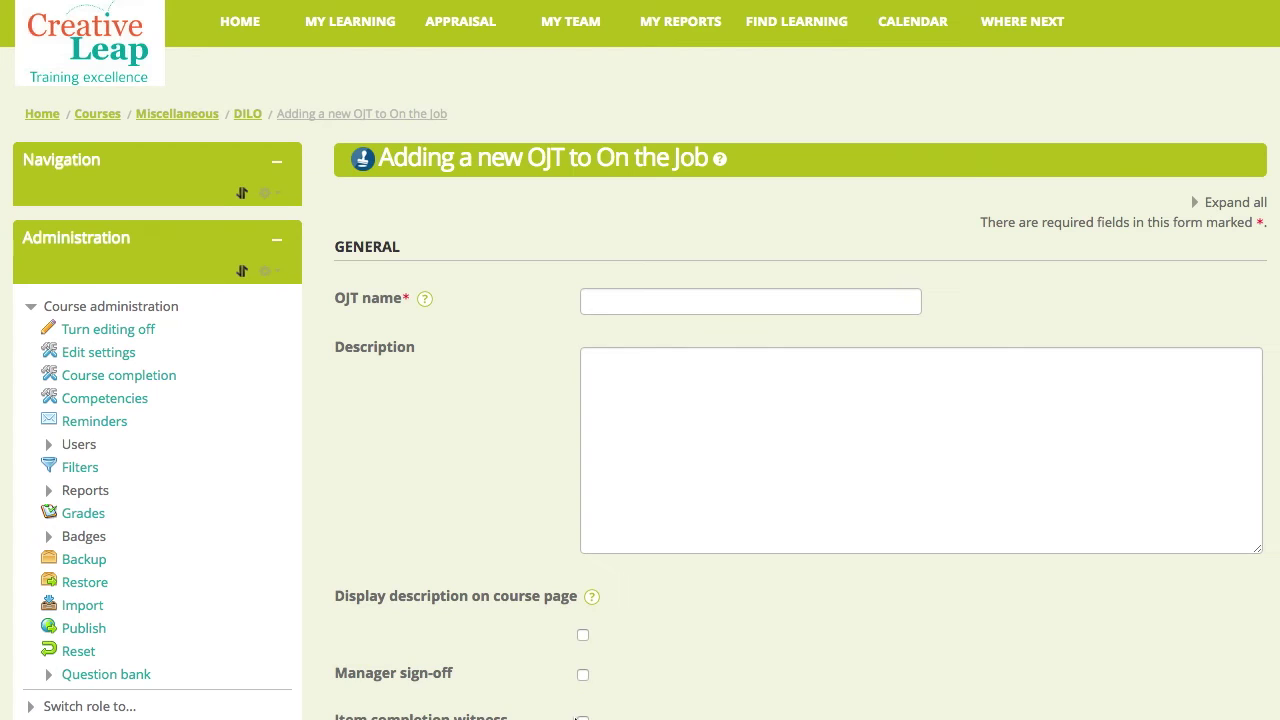
left_click(622, 307)
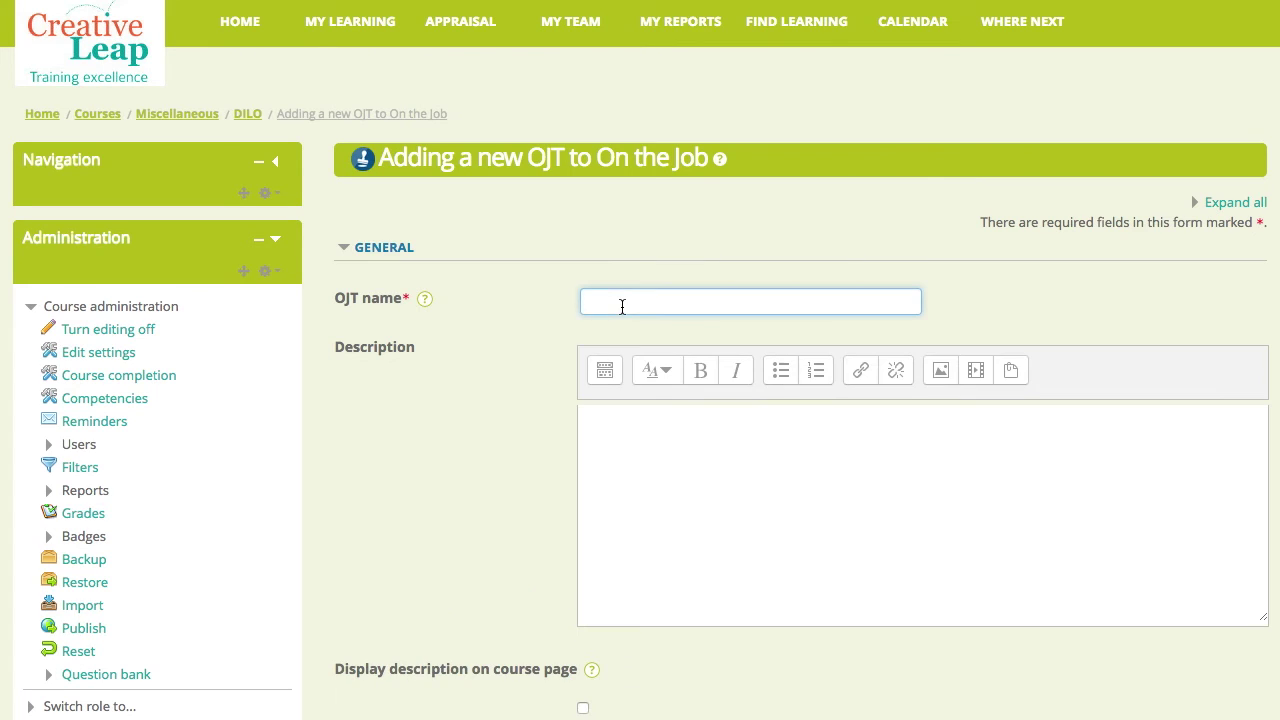
Step: Name the OJT 'Back office procedures' and require manager sign-off and item completion witnessing
type("BAck Office train")
key("BackSpace")
key("BackSpace")
key("BackSpace")
key("BackSpace")
key("BackSpace")
key("BackSpace")
key("BackSpace")
key("BackSpace")
key("BackSpace")
key("BackSpace")
key("BackSpace")
key("BackSpace")
key("BackSpace")
key("BackSpace")
key("BackSpace")
key("BackSpace")
type("ack ofiice")
key("BackSpace")
key("BackSpace")
key("BackSpace")
key("BackSpace")
key("BackSpace")
type("fice procedures")
scroll(456, 451, "down", 5)
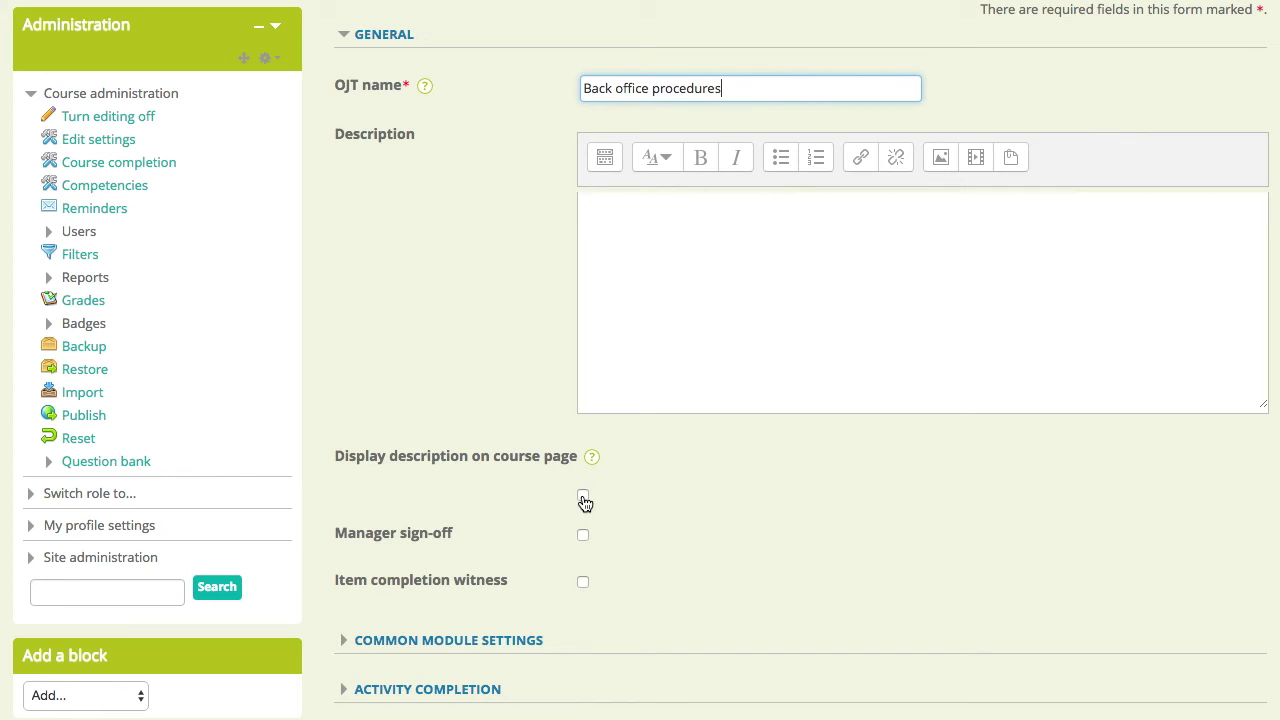
left_click(584, 537)
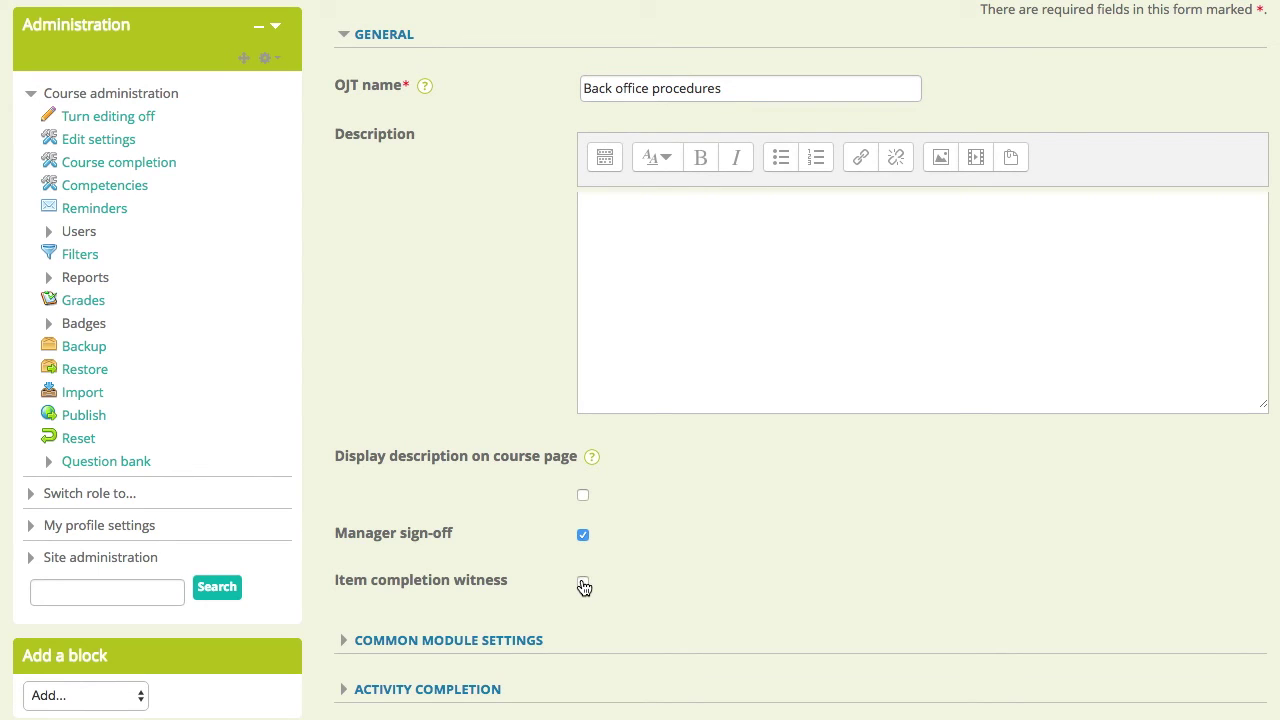
left_click(584, 585)
Step: Set completion to conditions requiring all topics complete and witnessed, then save and display
scroll(625, 583, "down", 1)
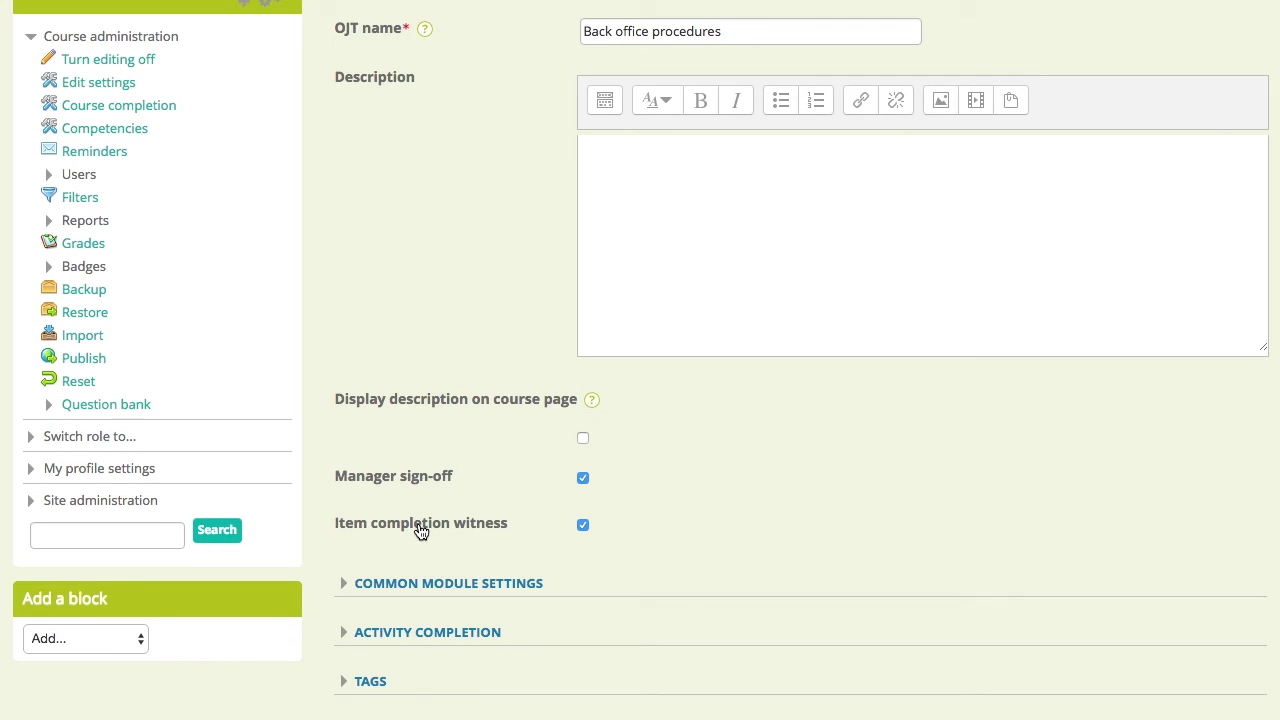
scroll(392, 595, "down", 2)
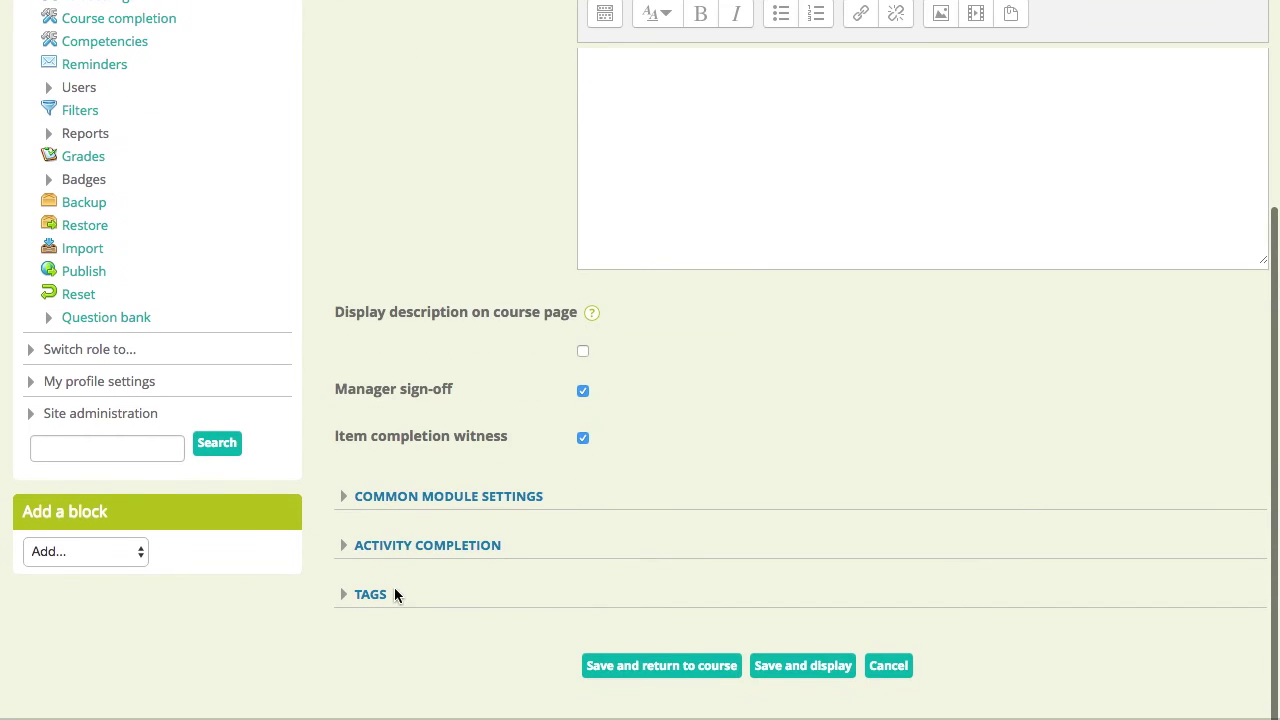
left_click(348, 500)
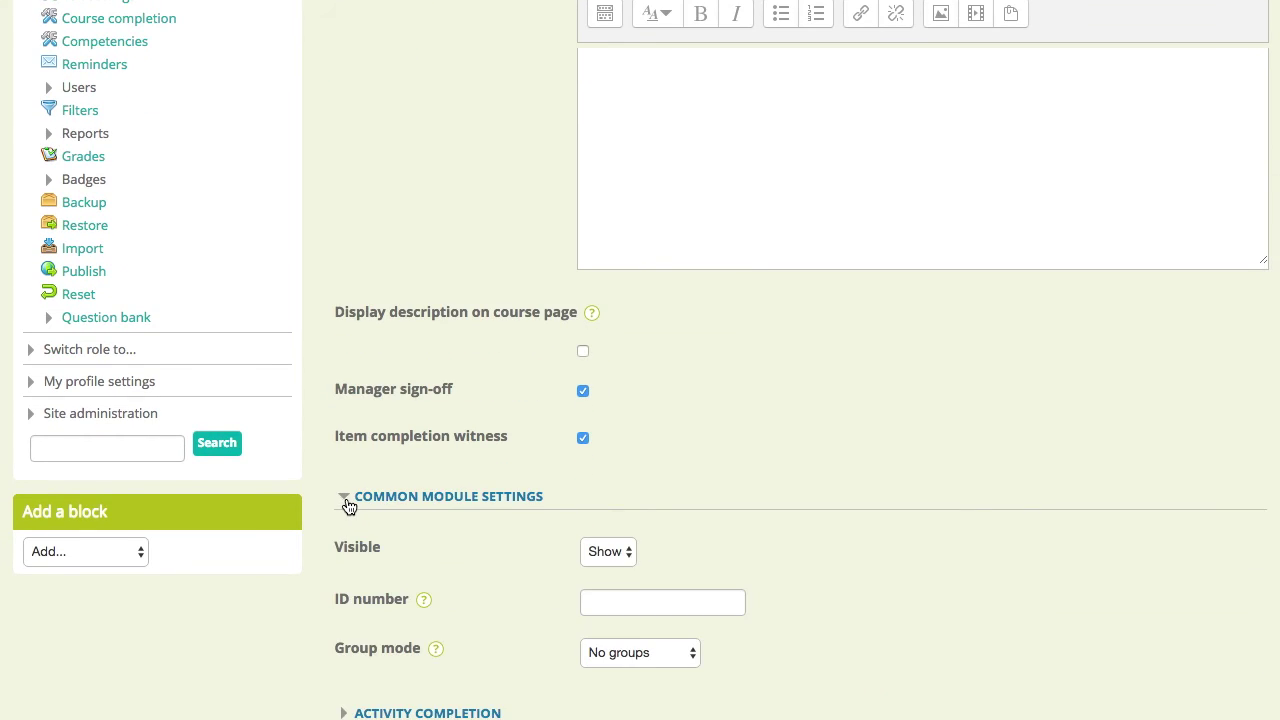
scroll(286, 609, "down", 3)
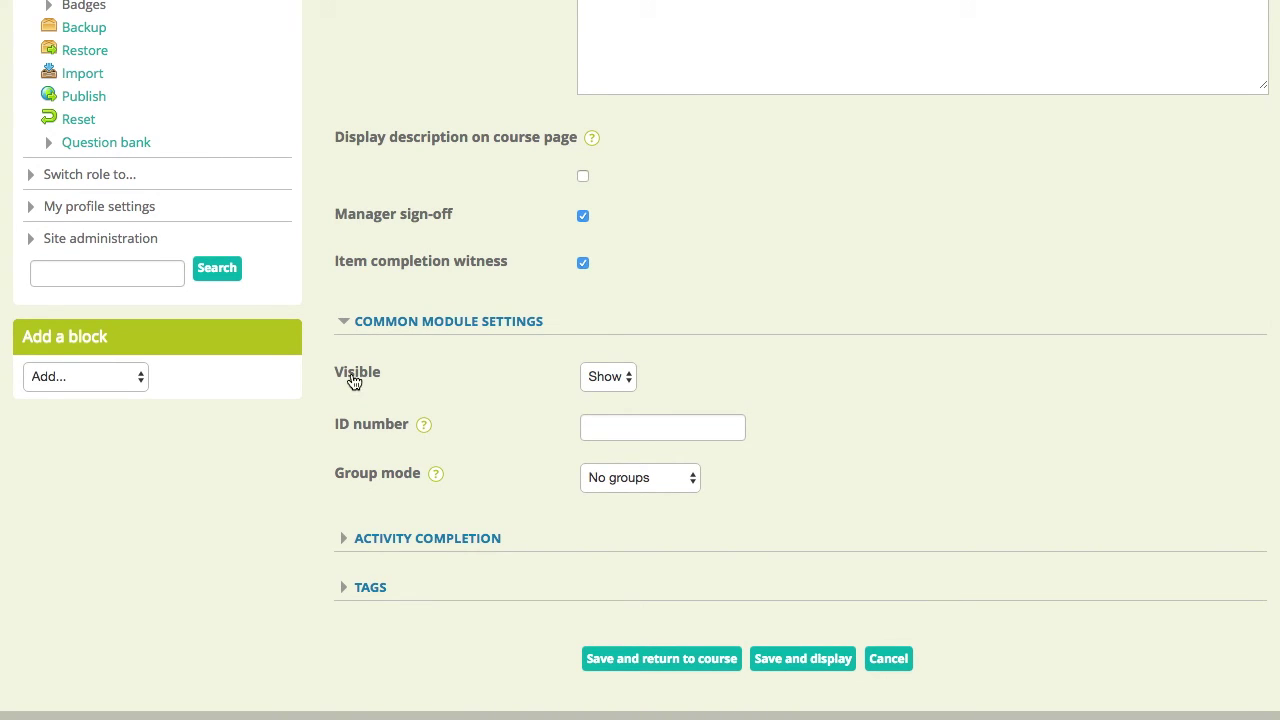
left_click(347, 540)
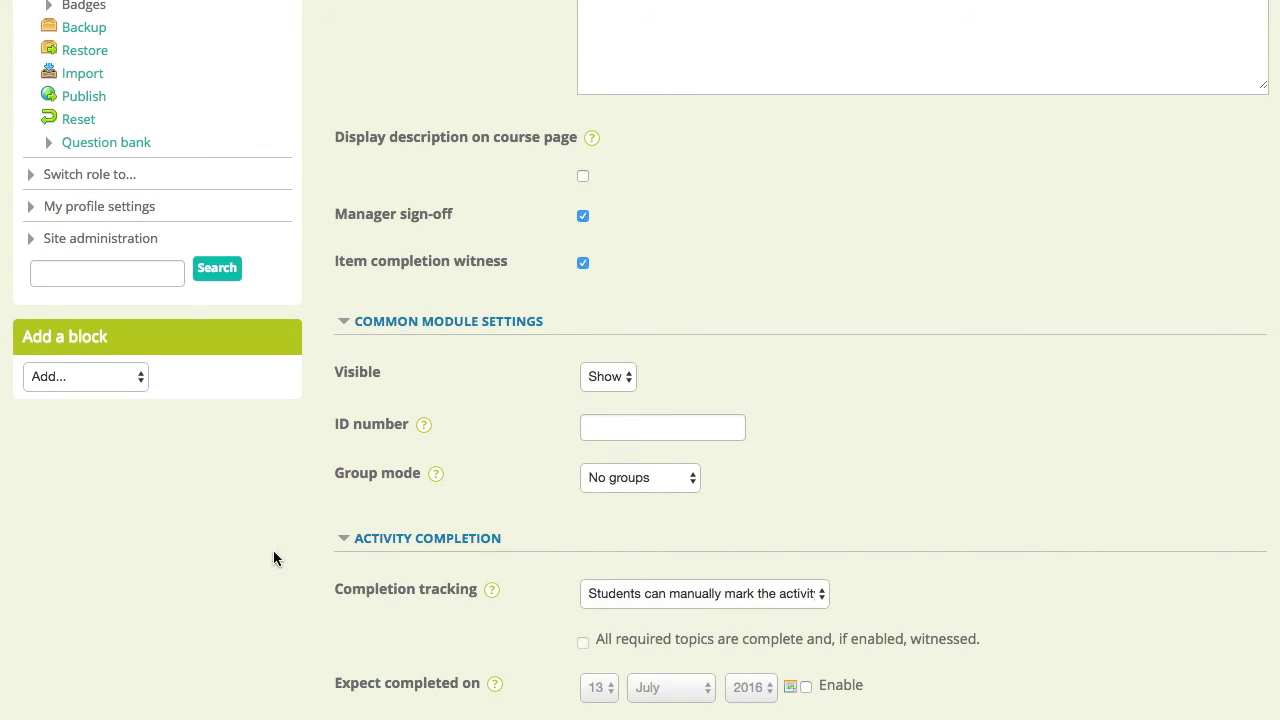
scroll(274, 557, "down", 3)
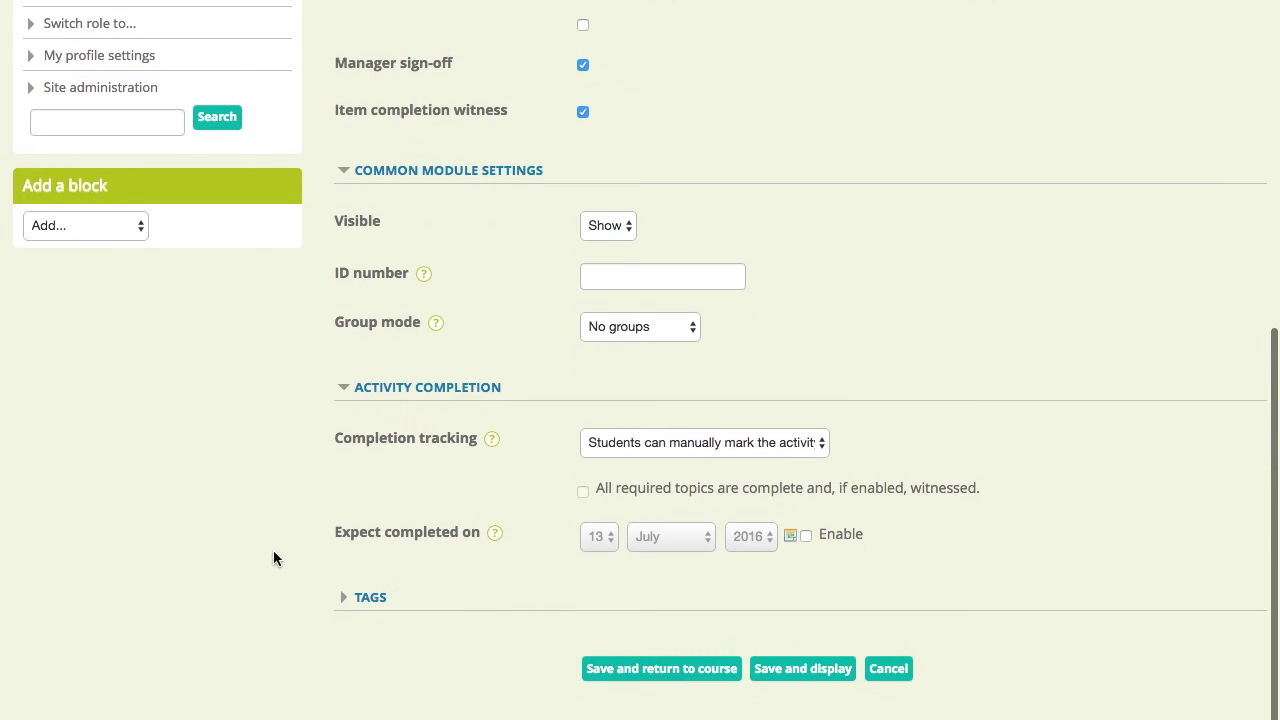
left_click(749, 450)
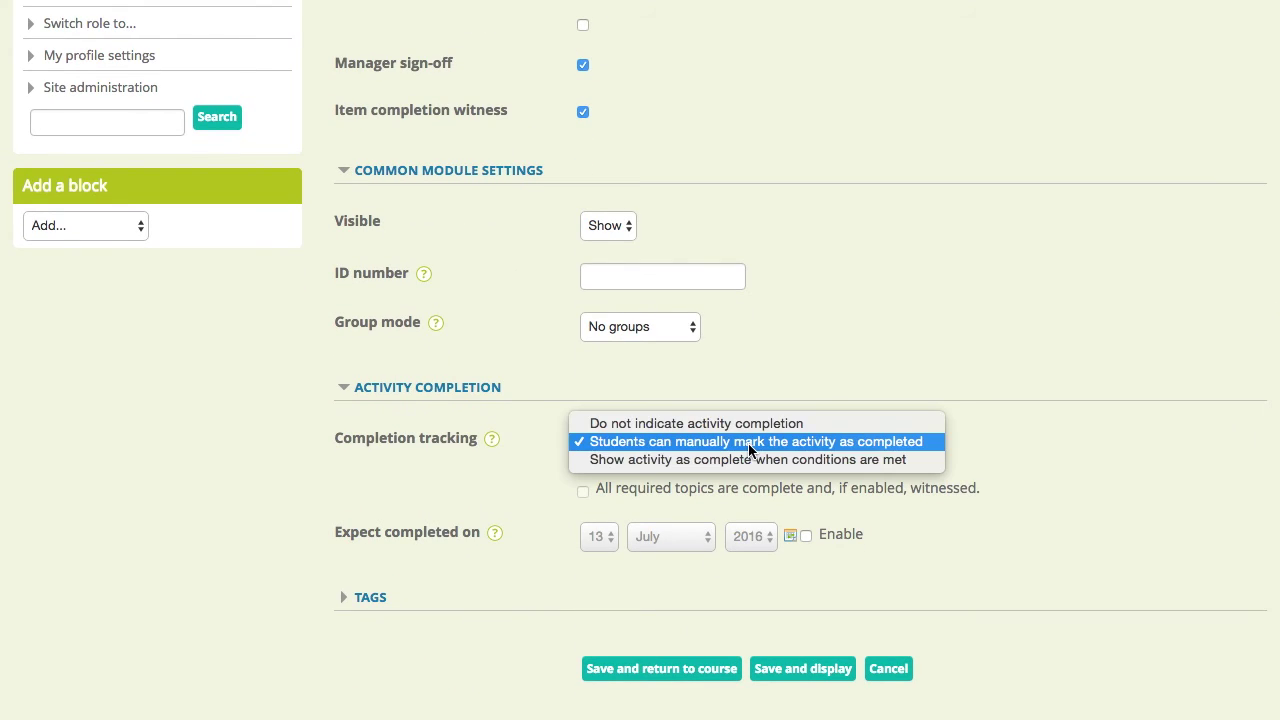
left_click(690, 460)
left_click(583, 491)
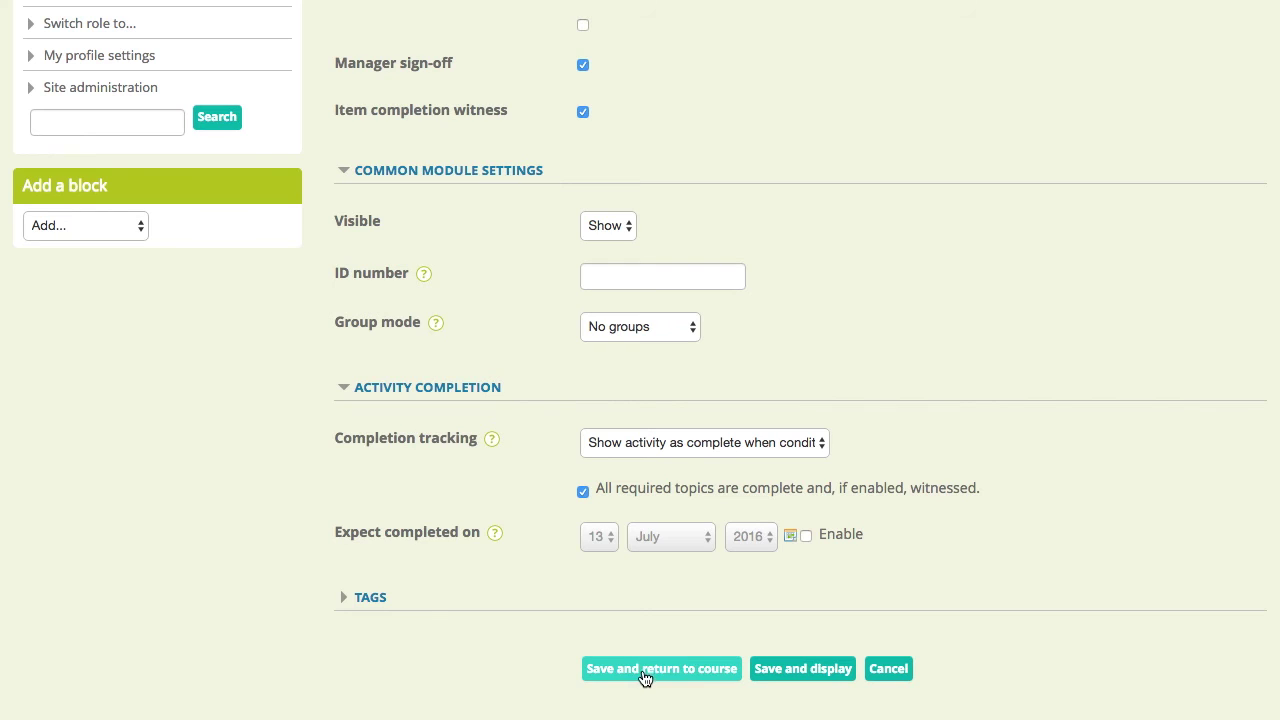
left_click(800, 678)
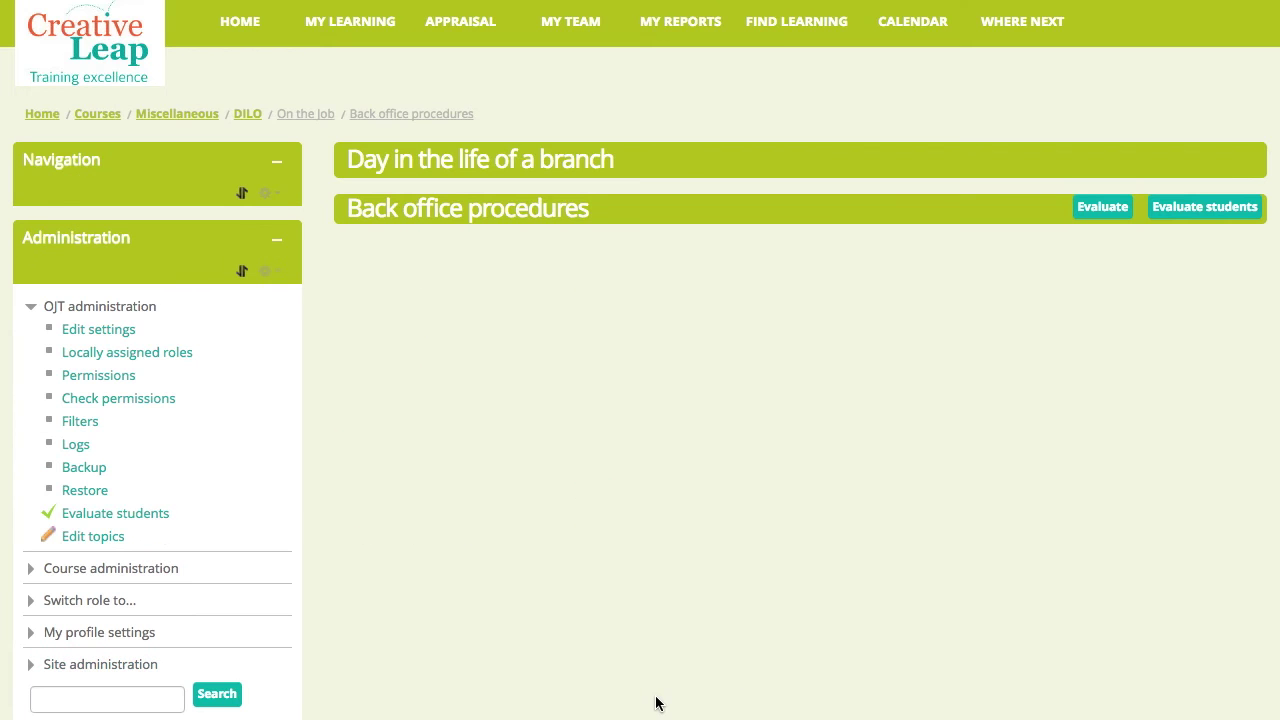
Step: Add the topic 'Monthly Procedures' to Back office procedures with comments allowed
scroll(633, 455, "down", 2)
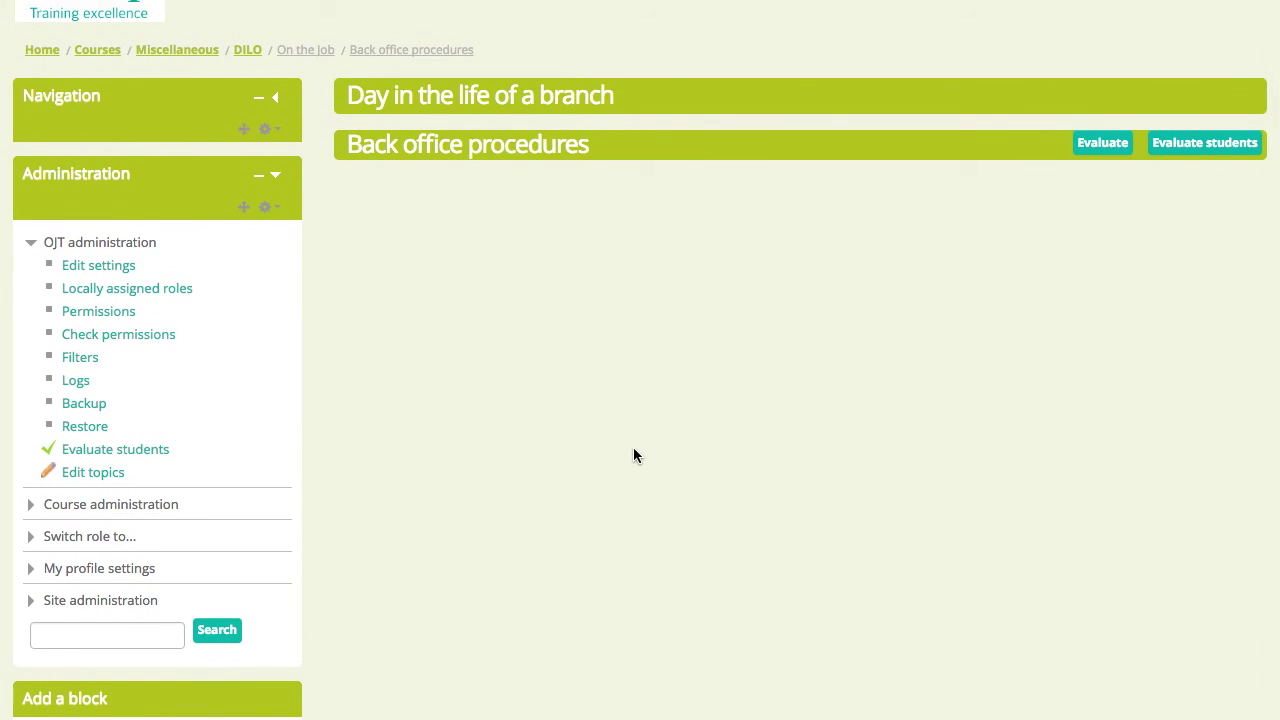
left_click(94, 474)
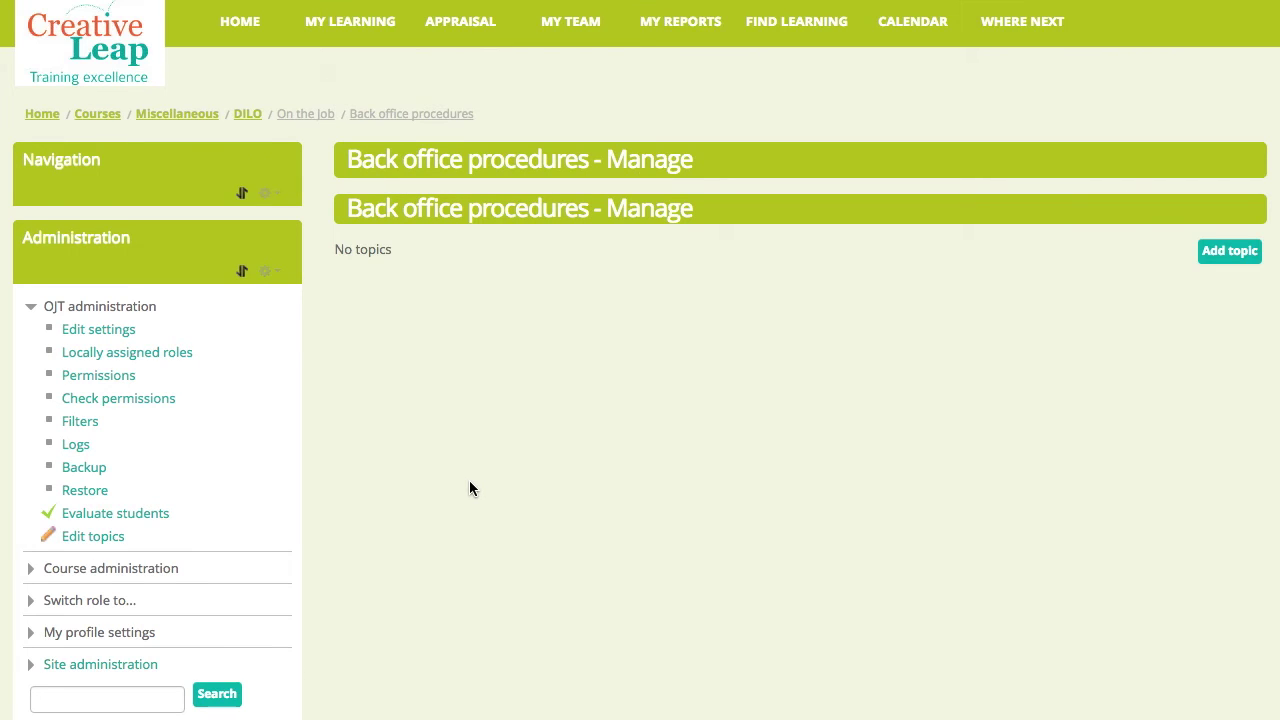
left_click(1229, 251)
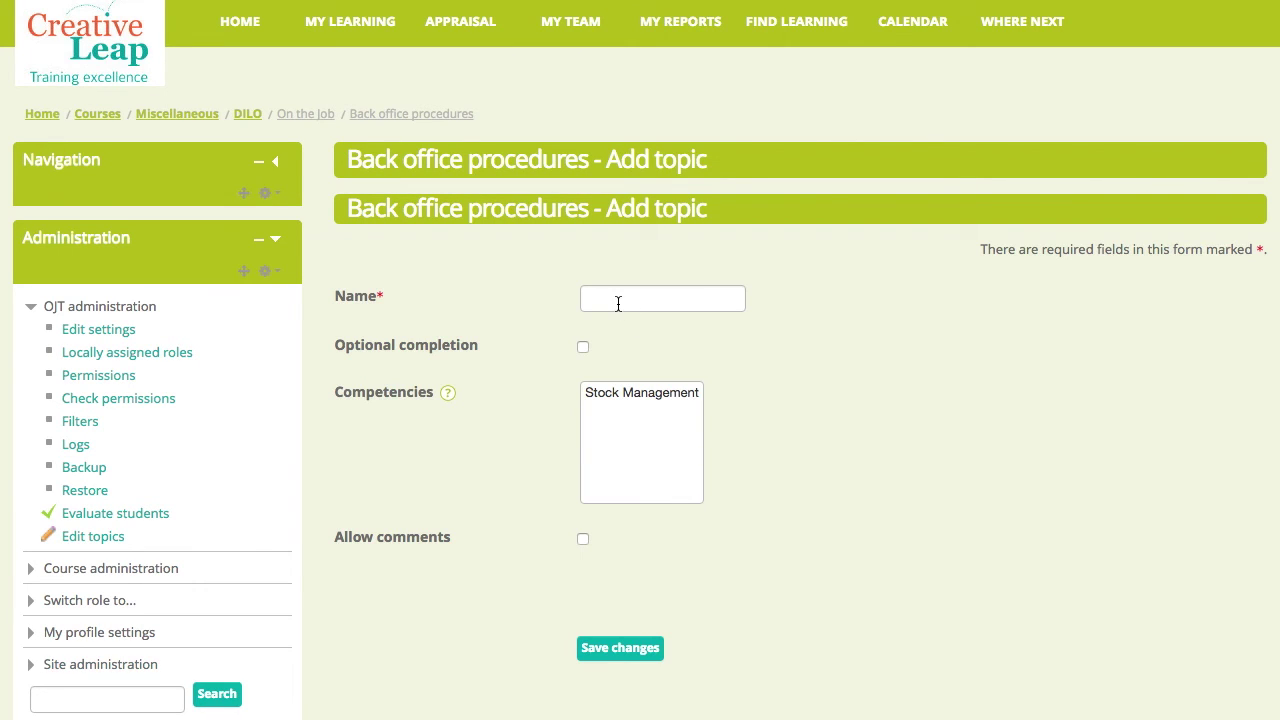
left_click(618, 304)
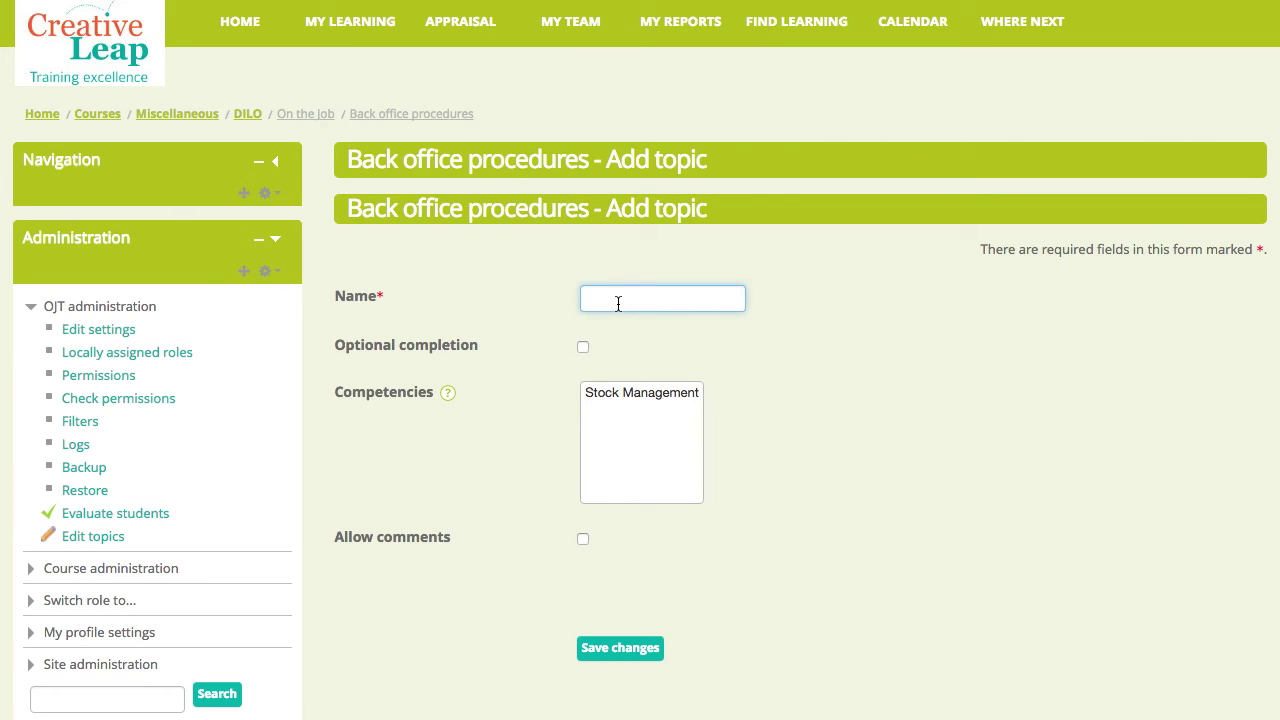
type("Monthly Procedures")
left_click(584, 541)
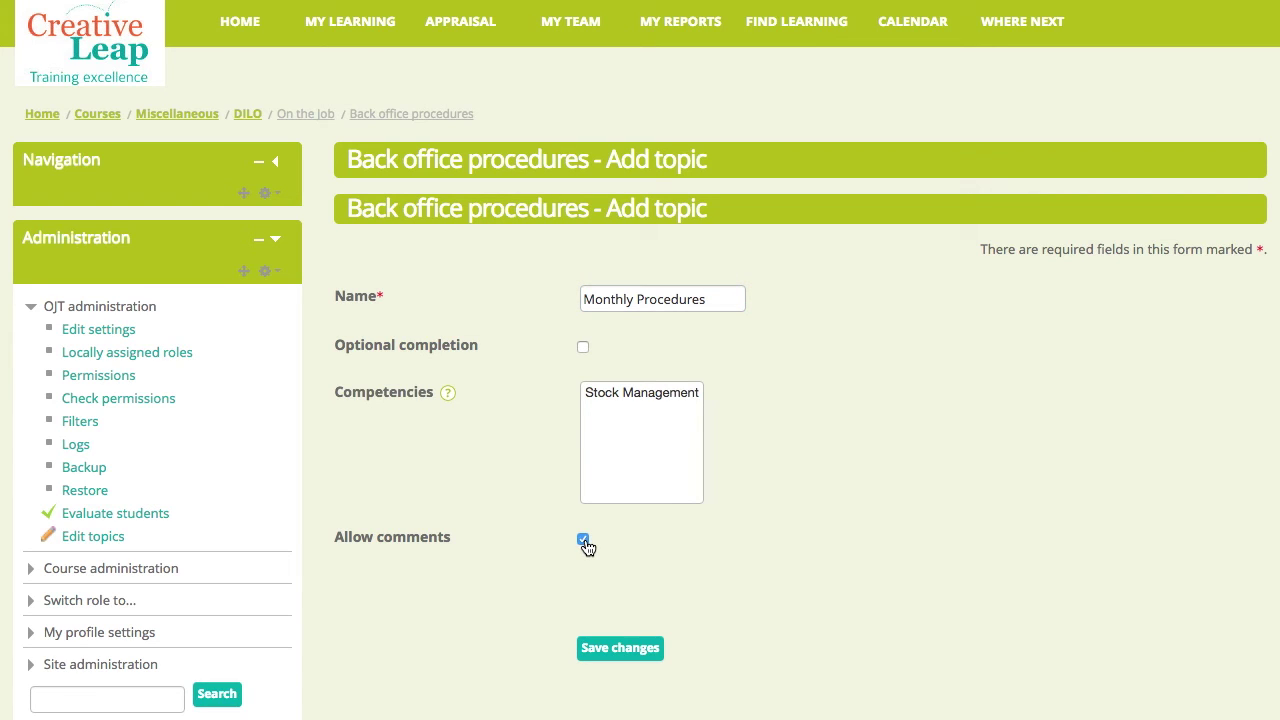
left_click(616, 650)
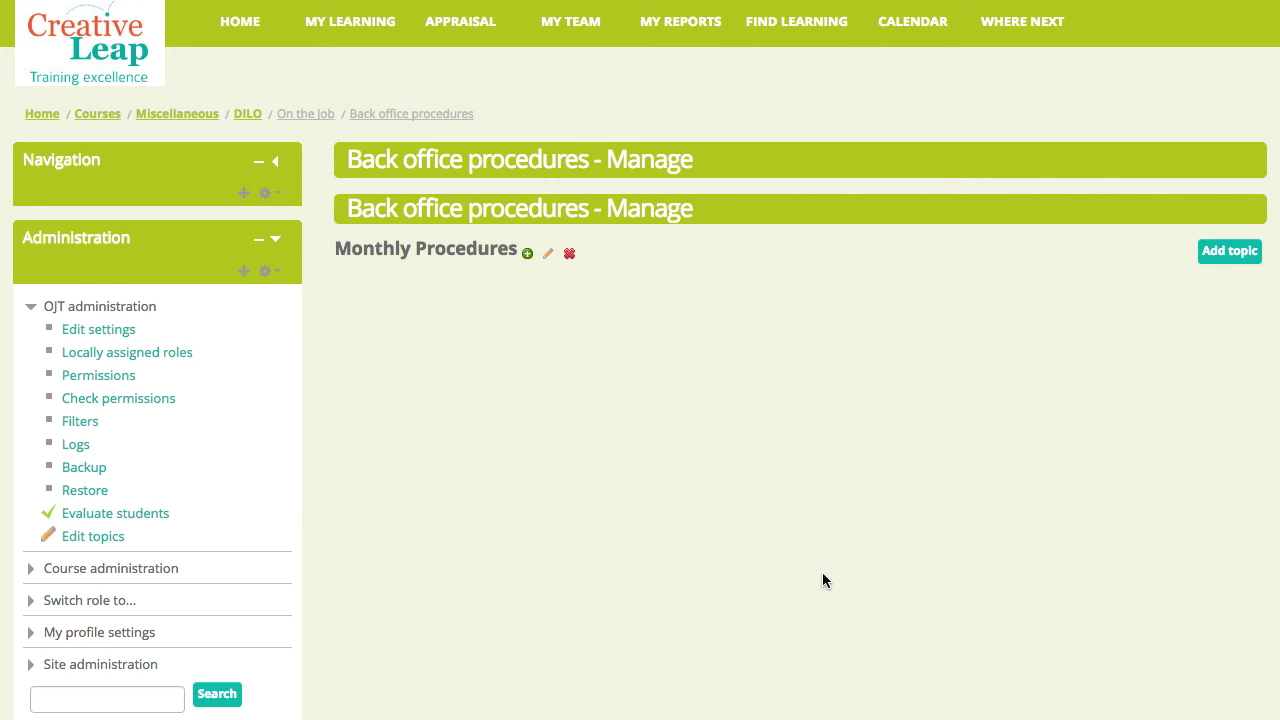
Step: Add a second topic 'Staff management' with comments allowed
left_click(1223, 255)
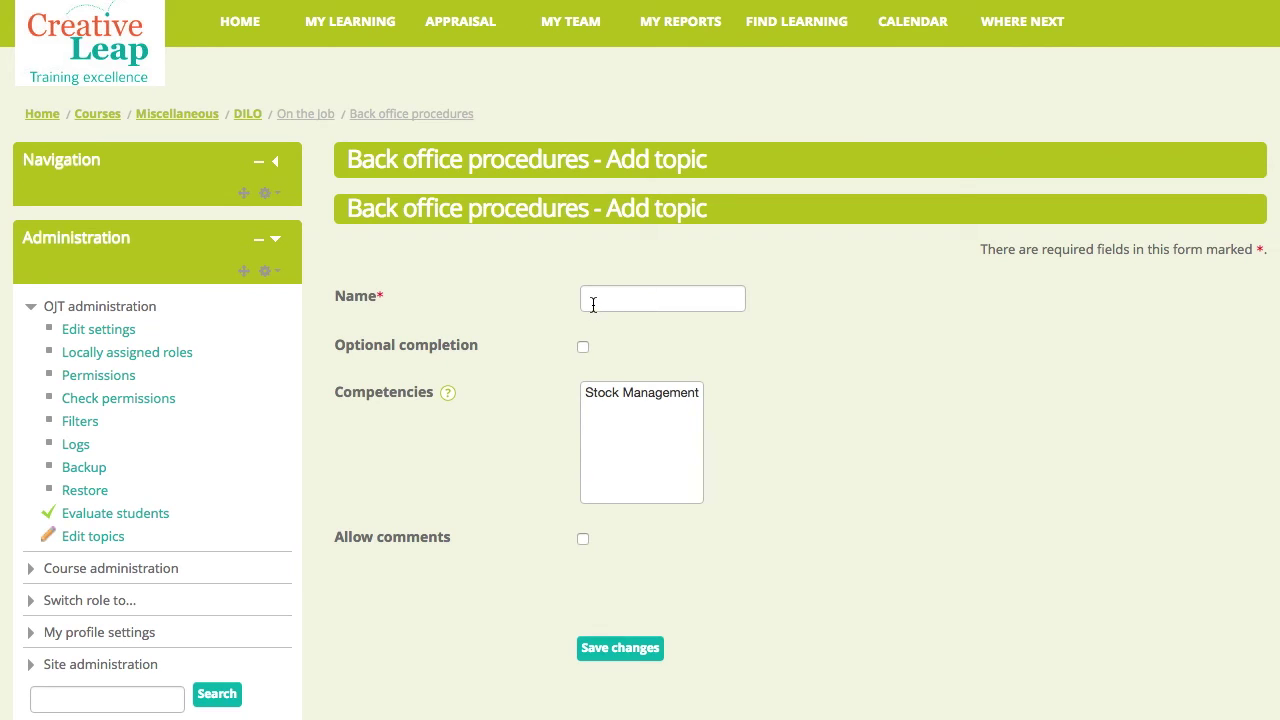
left_click(593, 305)
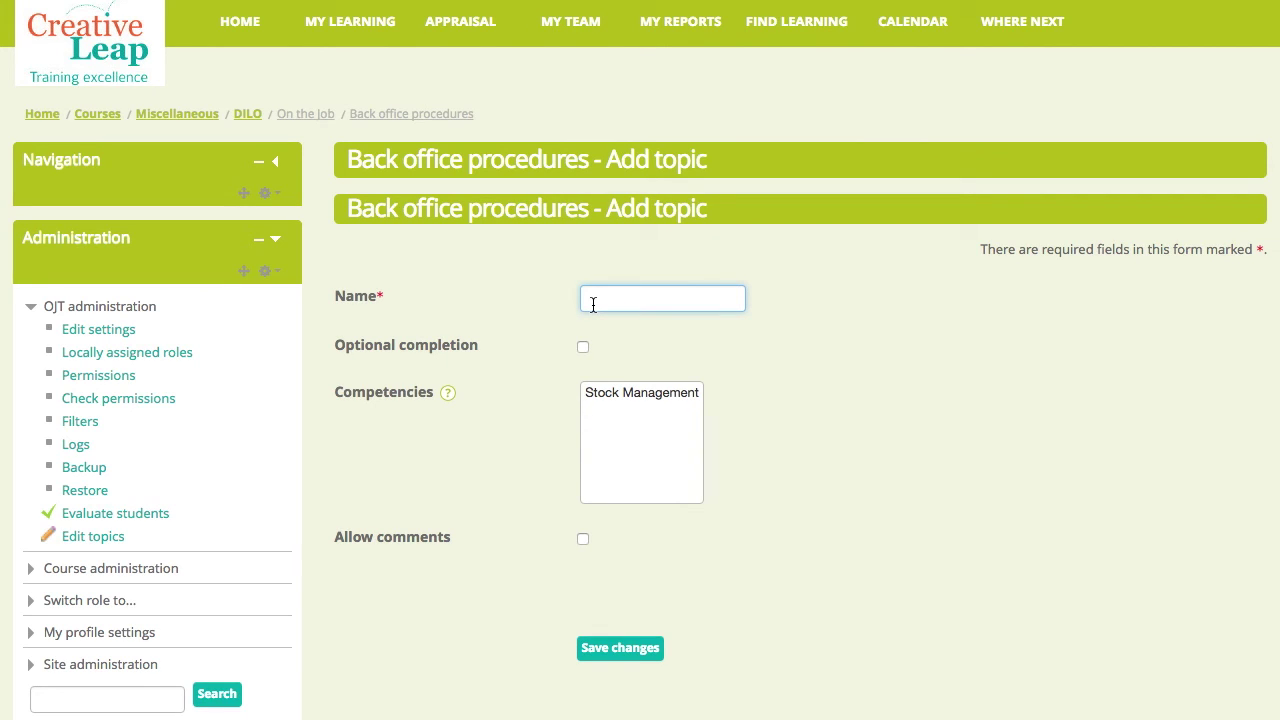
type("Staff management")
left_click(583, 540)
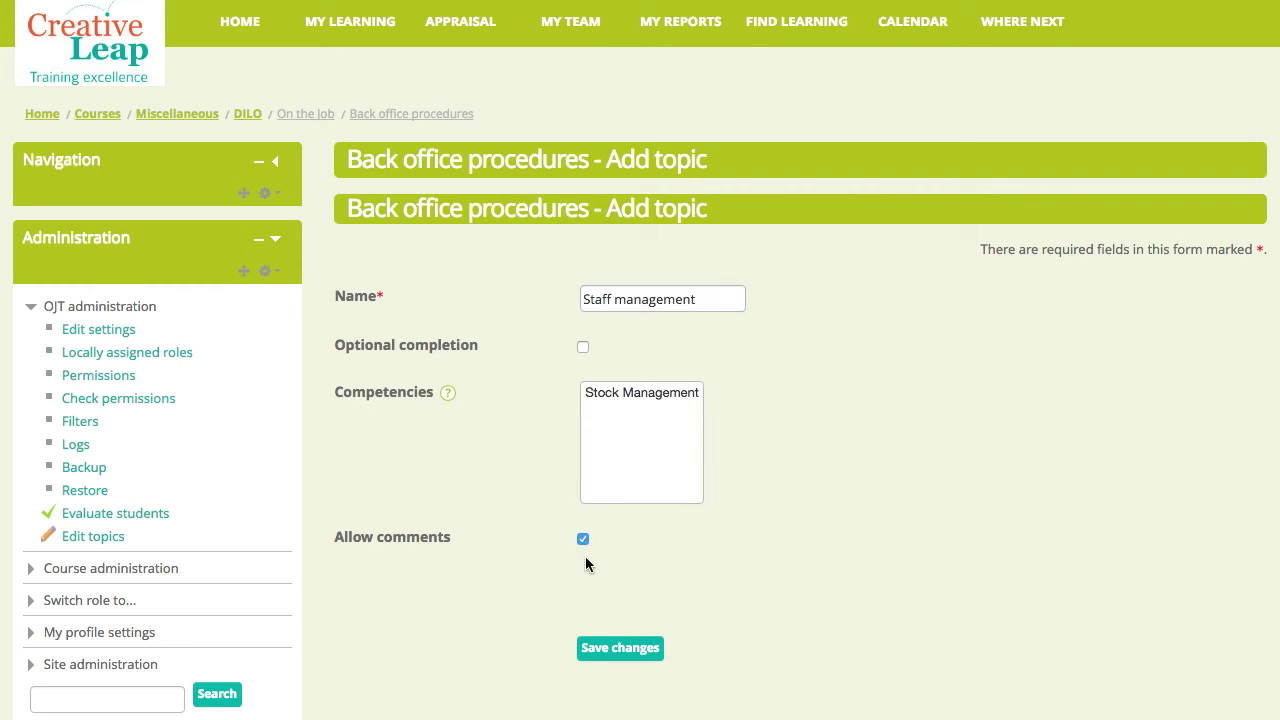
left_click(612, 650)
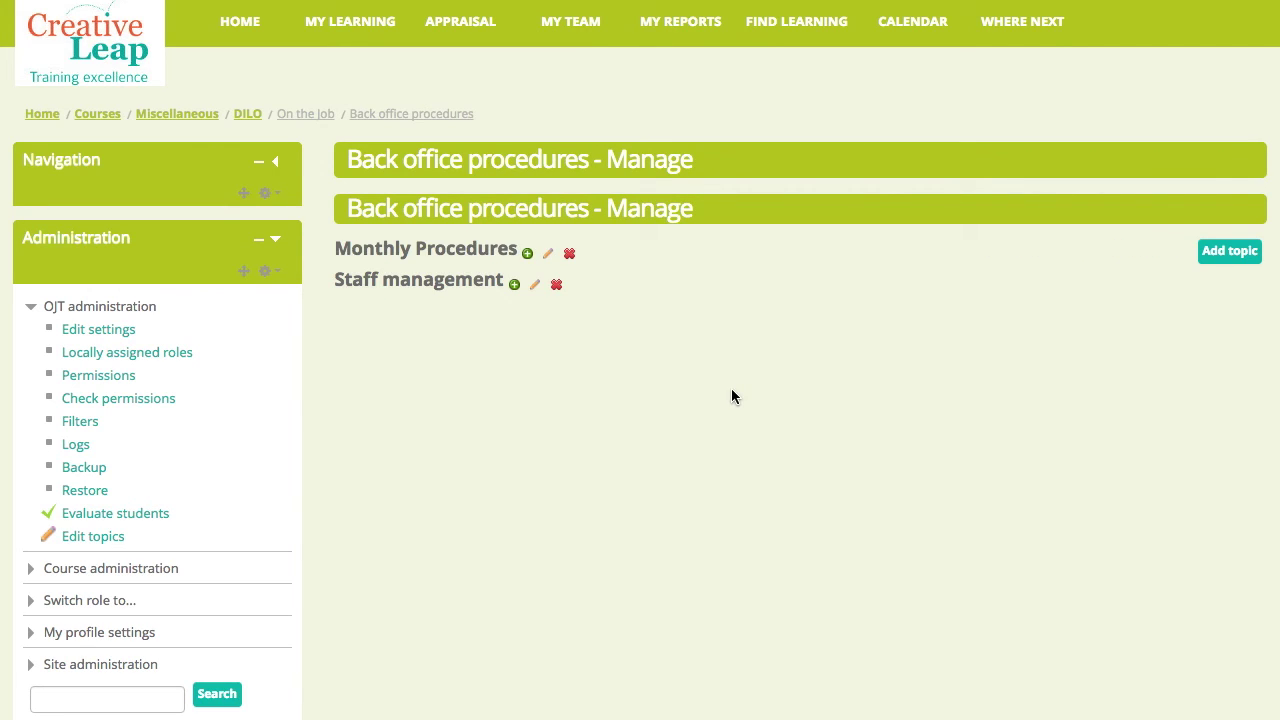
Step: Add the item 'Reporting' under Monthly Procedures, letting both owner and evaluator upload files
left_click(528, 254)
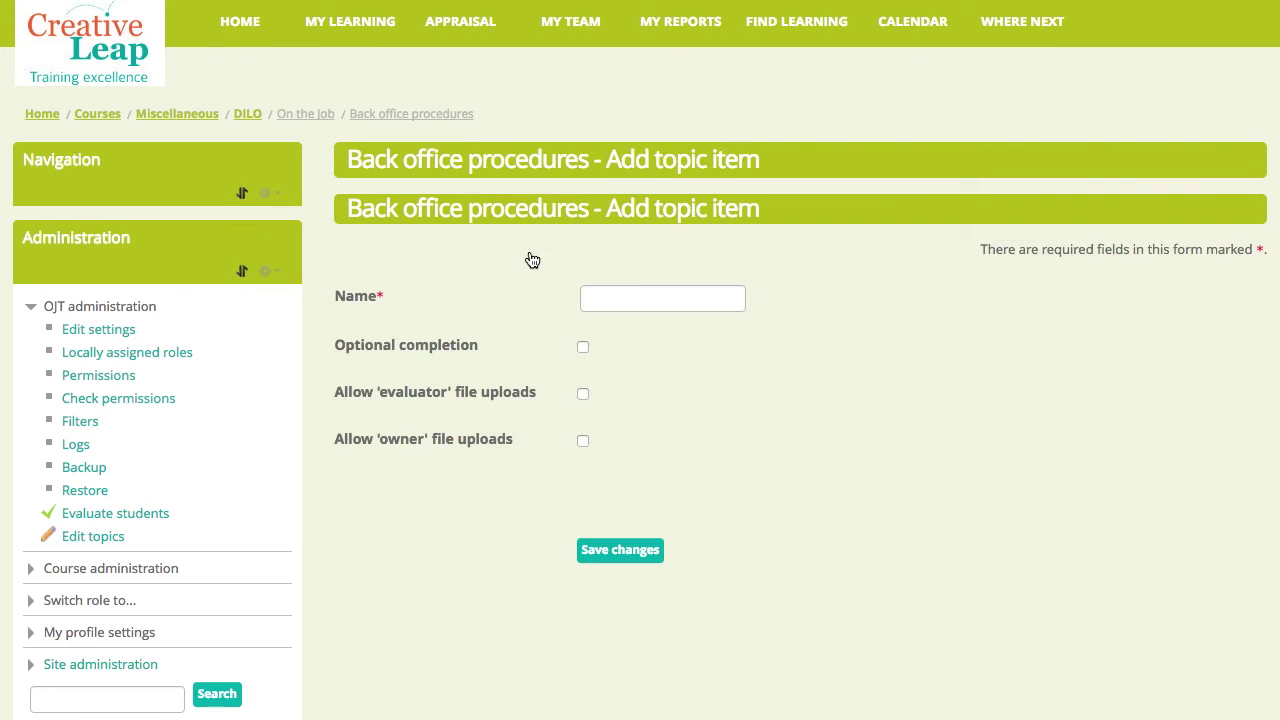
left_click(595, 304)
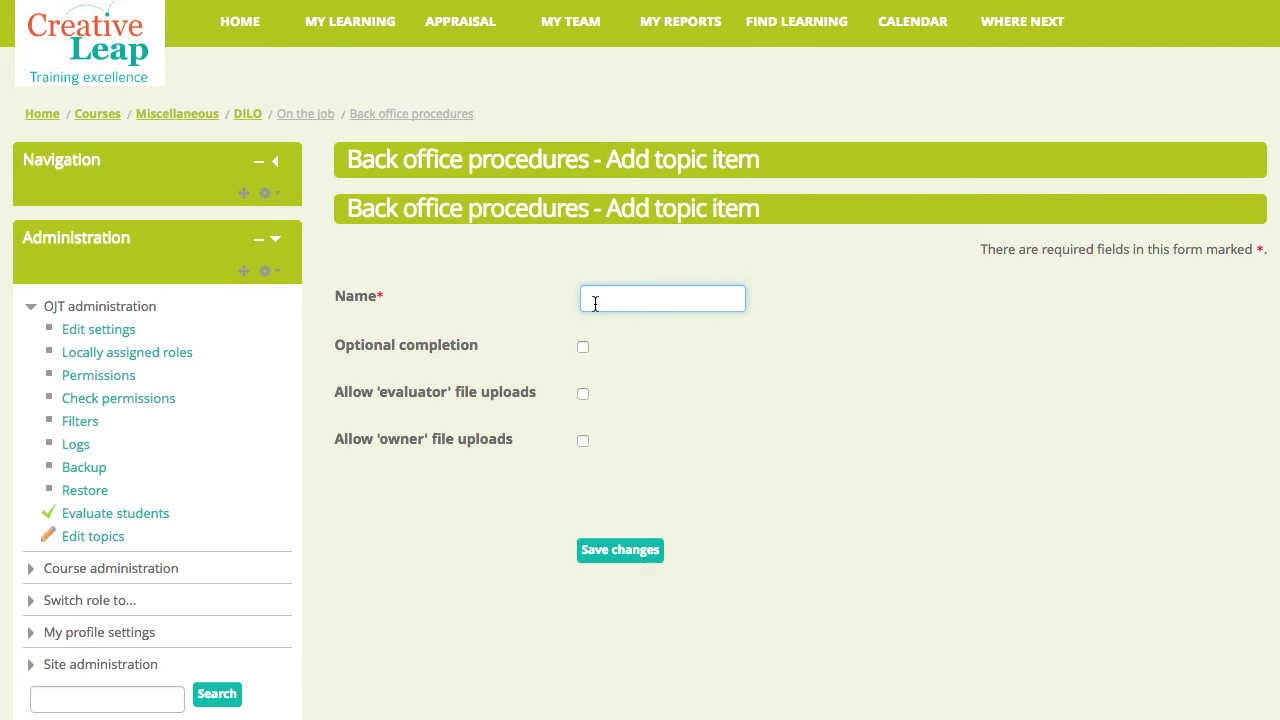
type("Reportk g")
key("BackSpace")
key("BackSpace")
key("BackSpace")
type("ing")
left_click(583, 441)
left_click(585, 396)
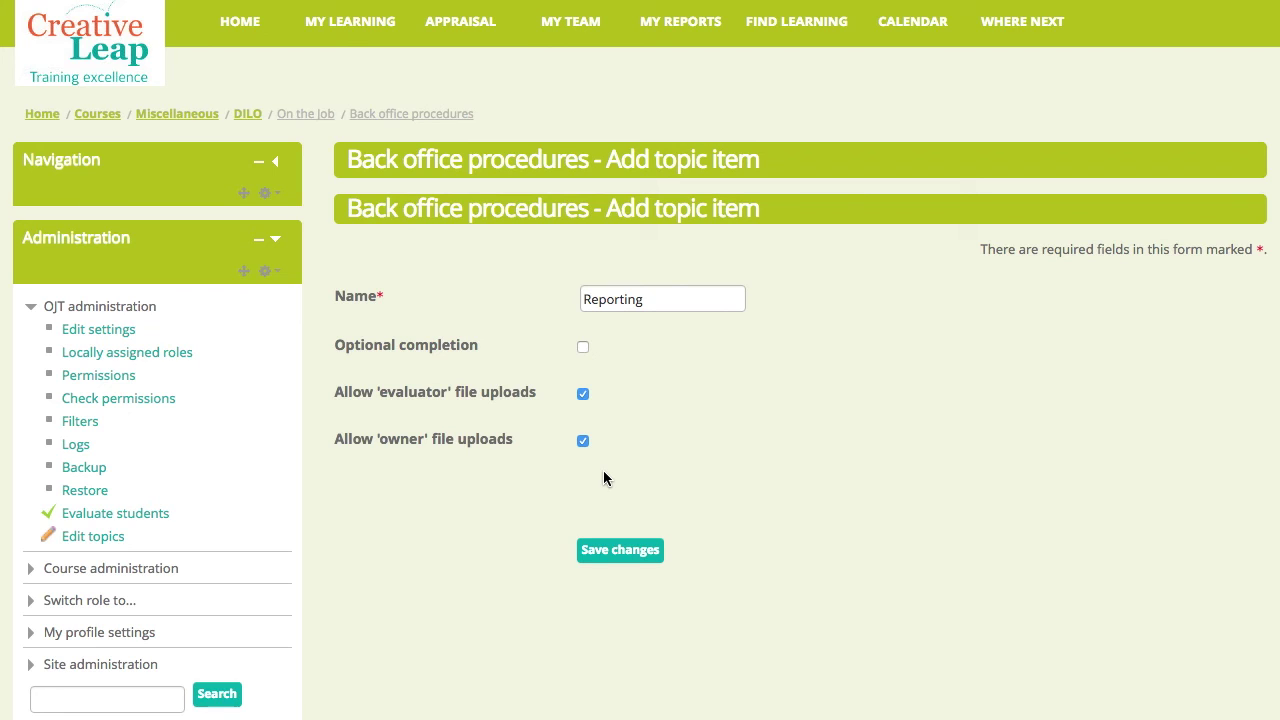
left_click(605, 557)
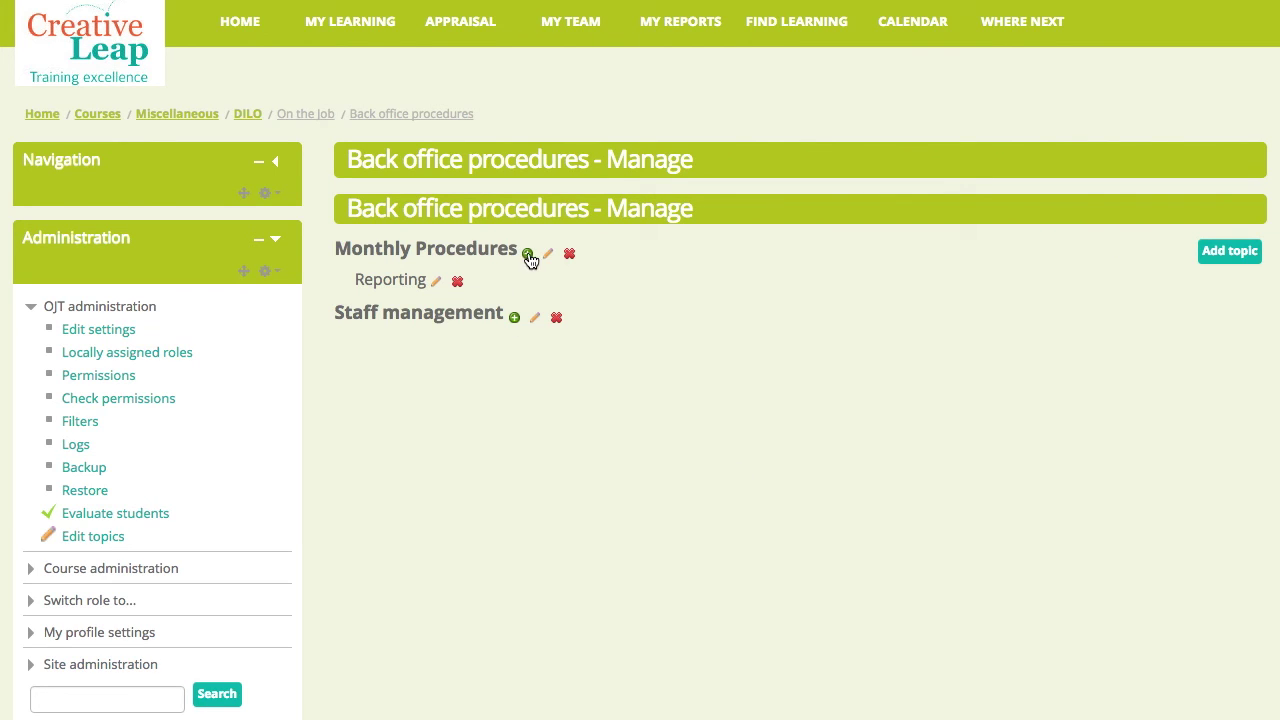
Step: Add the item 'Closeout' under Monthly Procedures
left_click(528, 256)
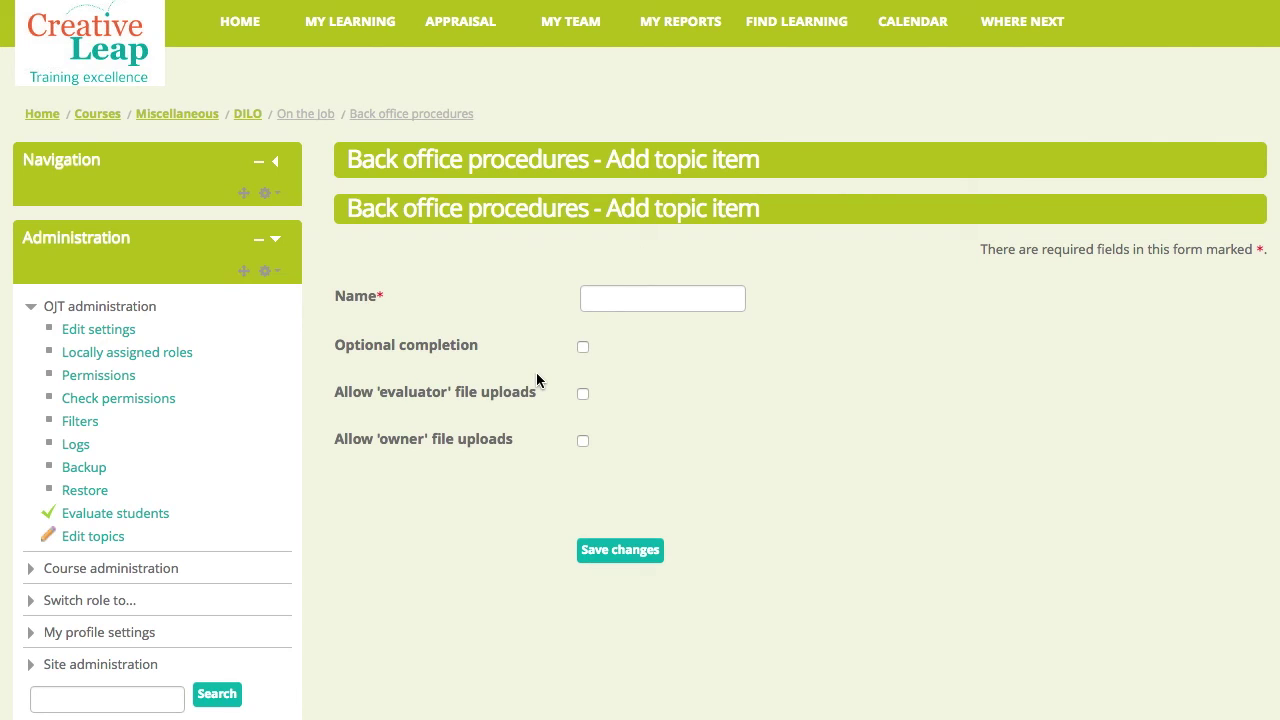
left_click(610, 299)
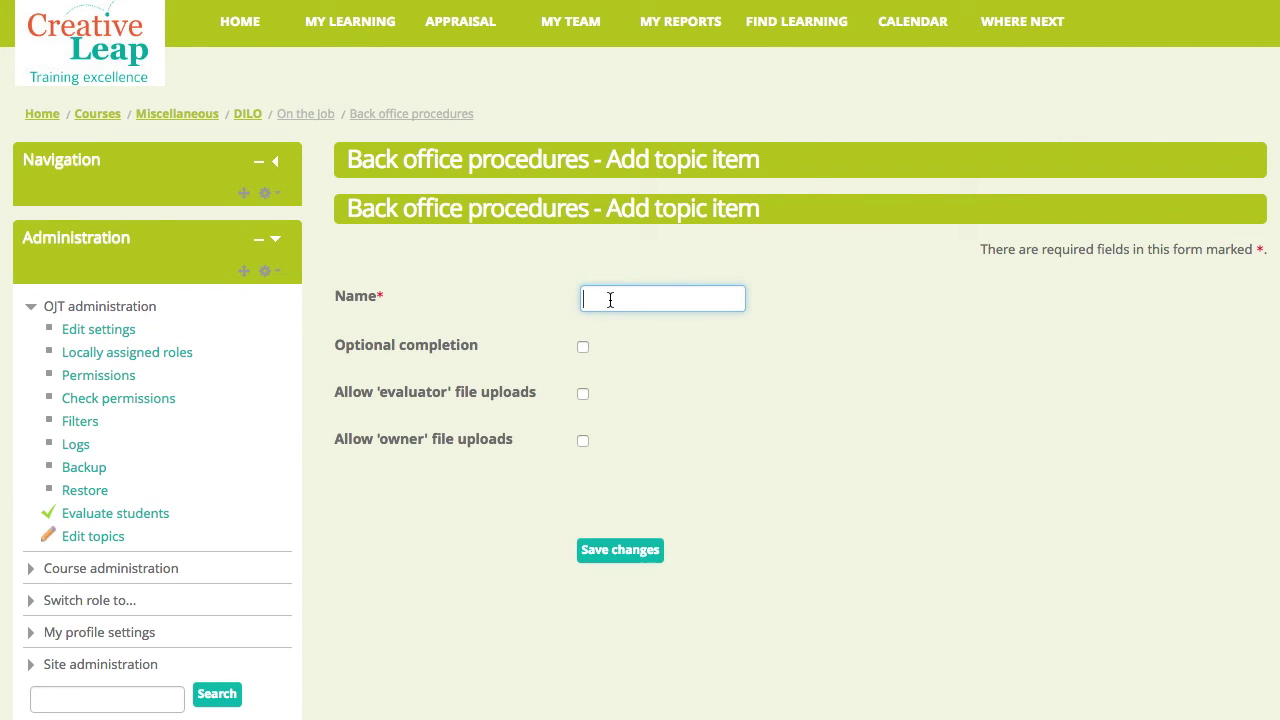
type("Closeout")
left_click(614, 556)
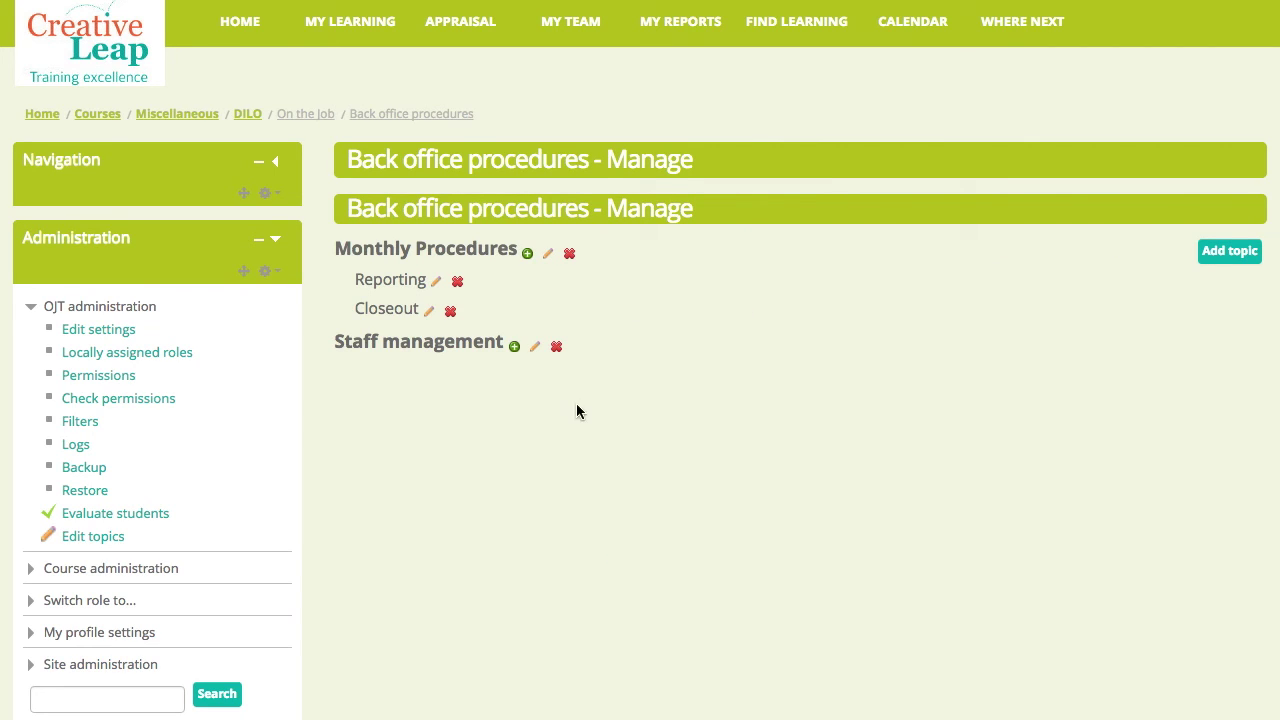
Step: Add the items 'Interviewing' and 'Perfomance Management' under Staff management
left_click(515, 349)
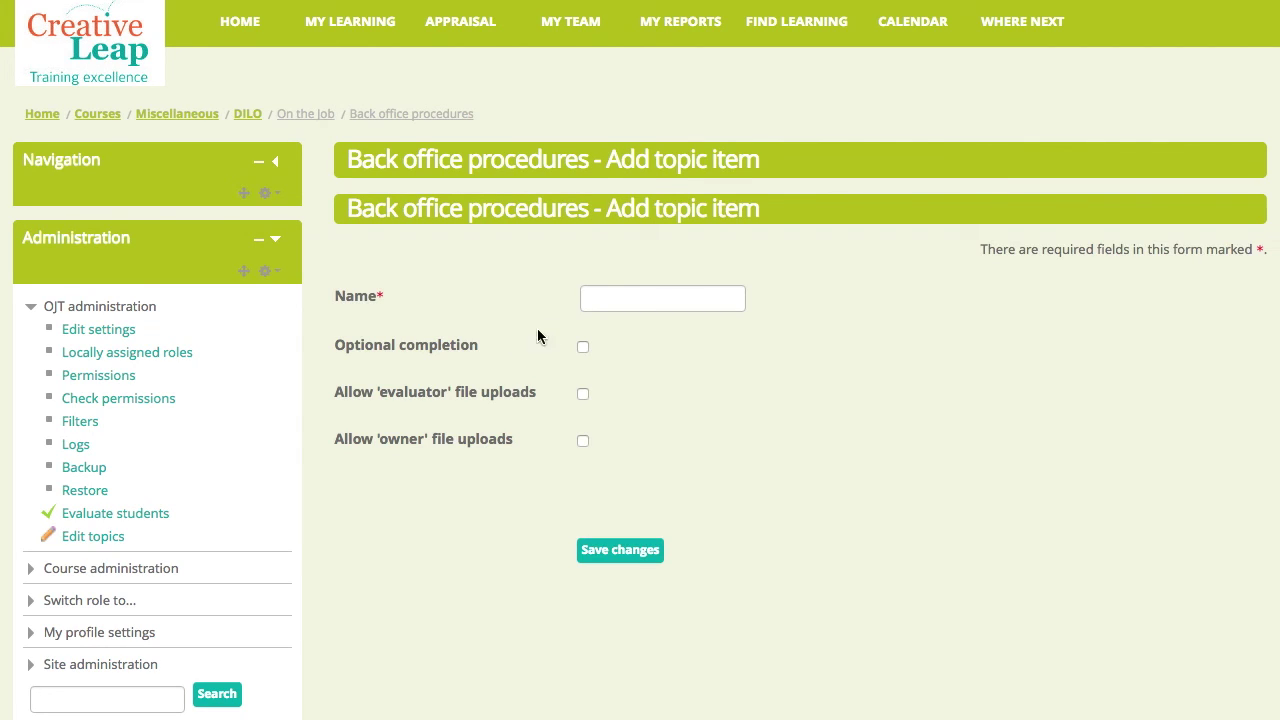
left_click(598, 296)
type("Inter")
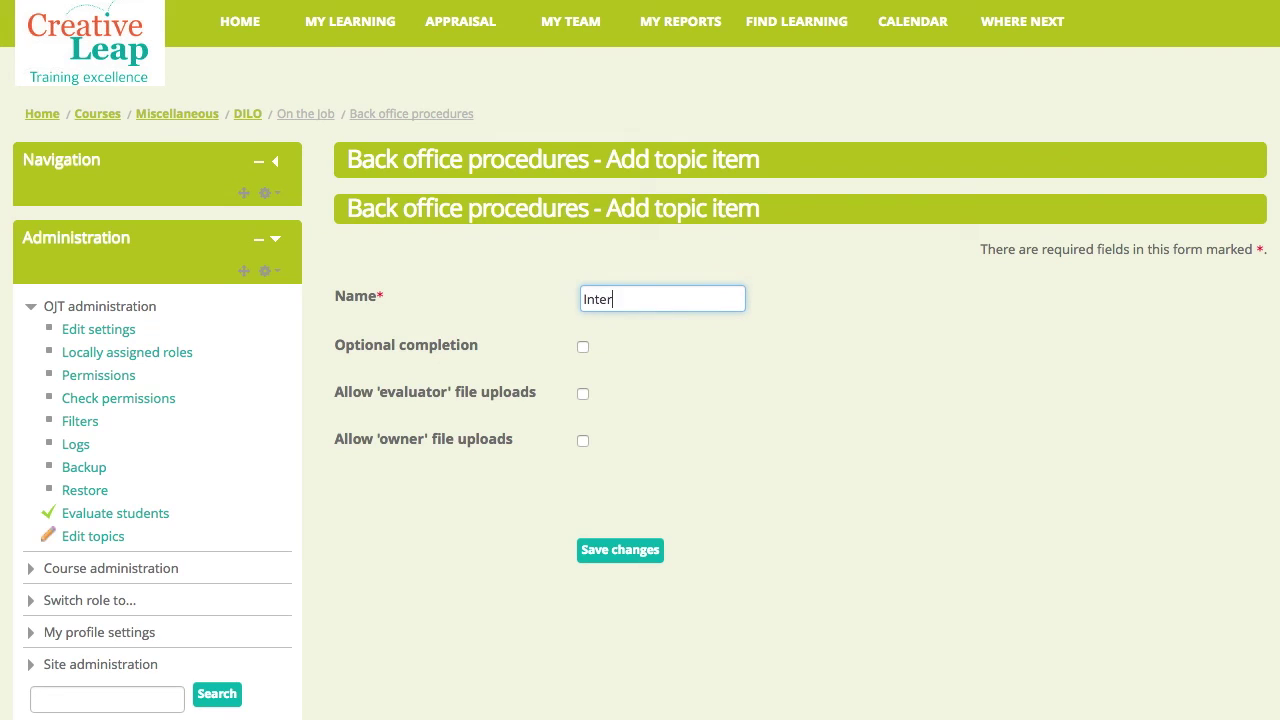
type("viewing")
left_click(614, 549)
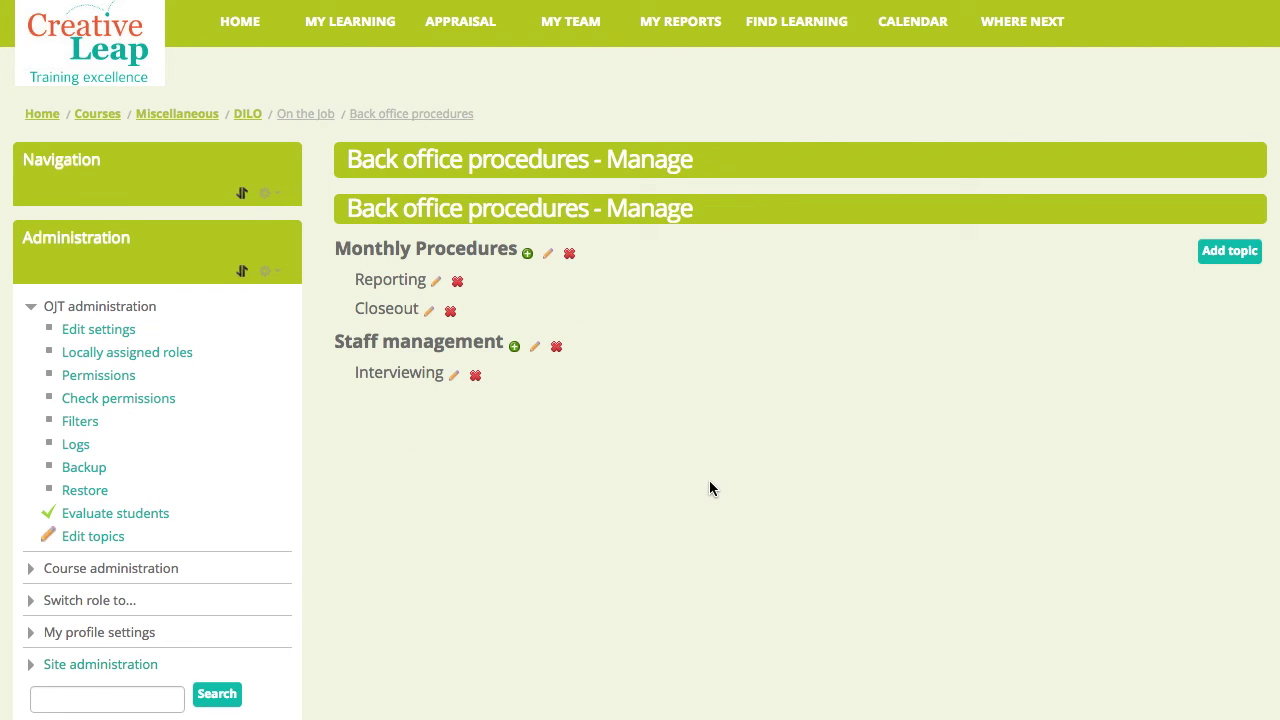
left_click(515, 347)
left_click(621, 298)
type("Pe")
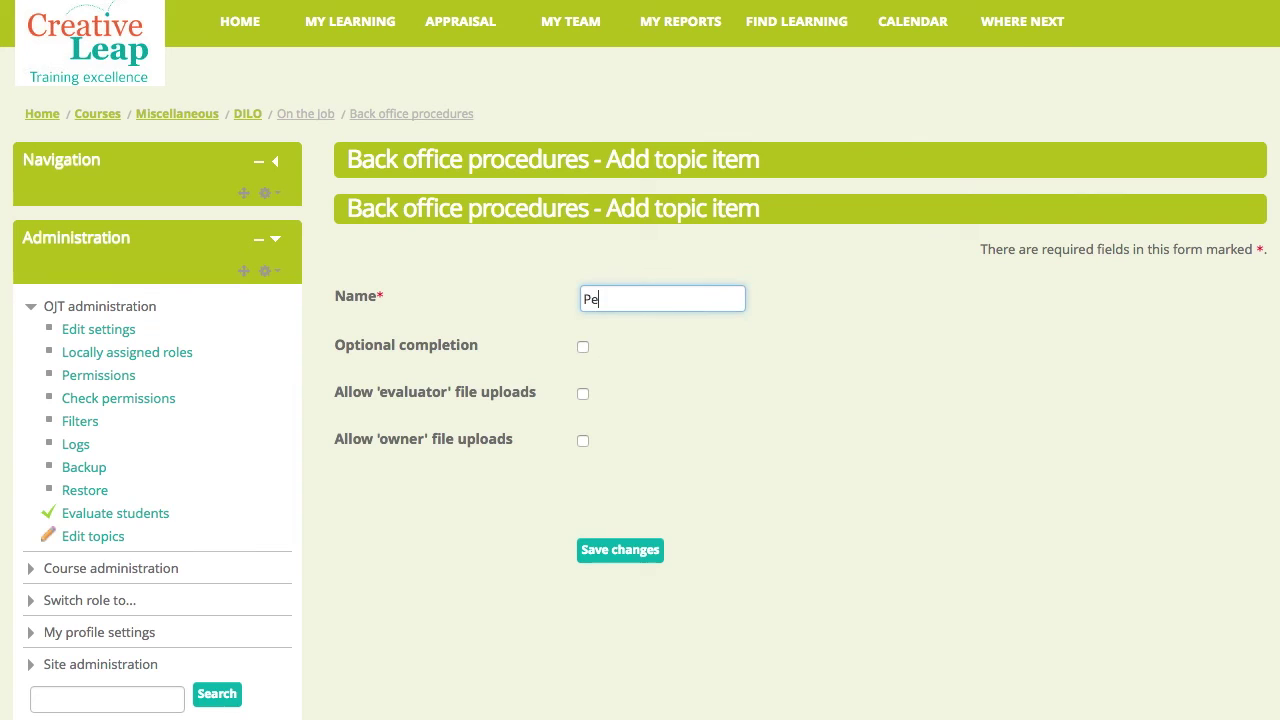
type("rfomance Management")
left_click(597, 555)
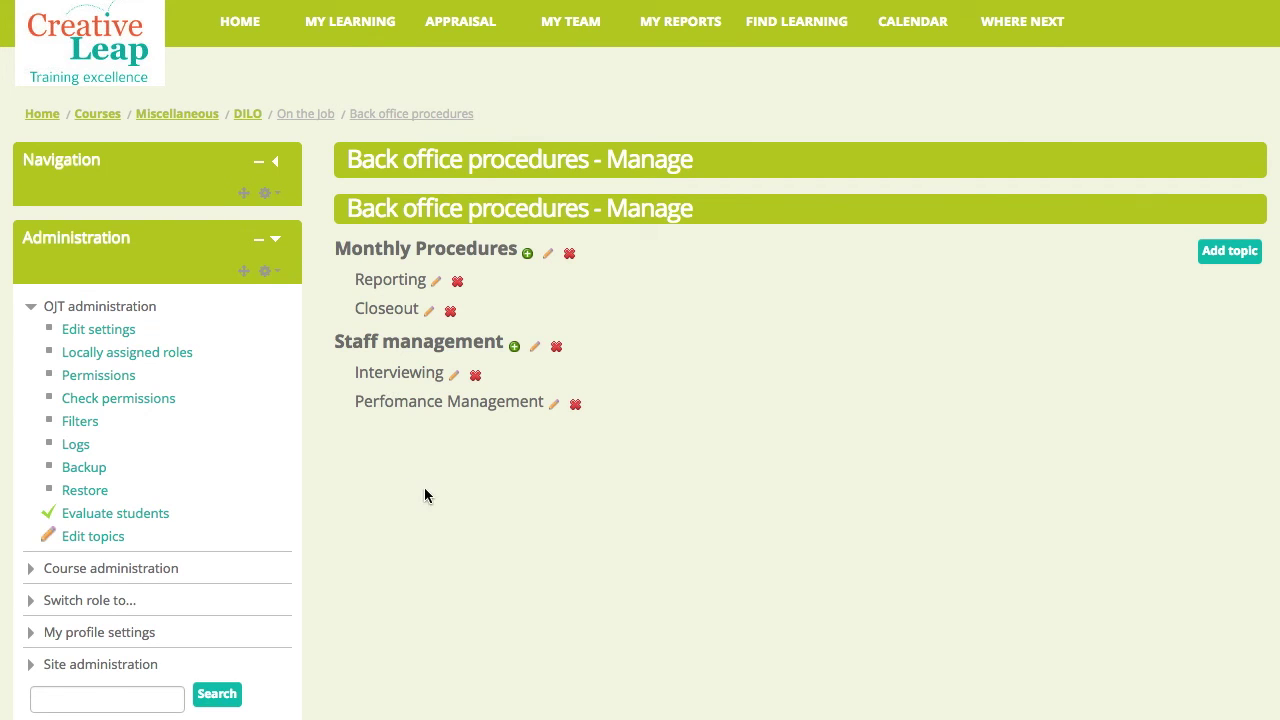
Step: Return to the Day in the life of a branch course and open the Back office procedures evaluation sheet
scroll(424, 495, "down", 2)
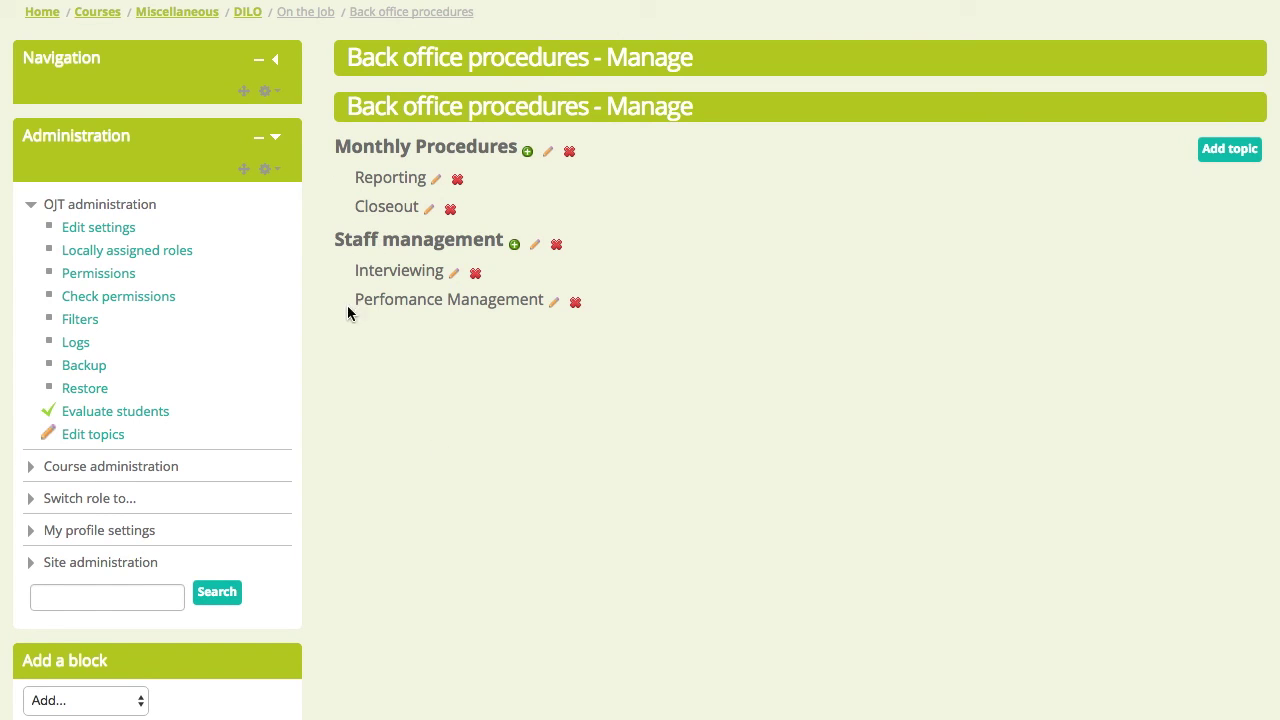
scroll(349, 360, "up", 2)
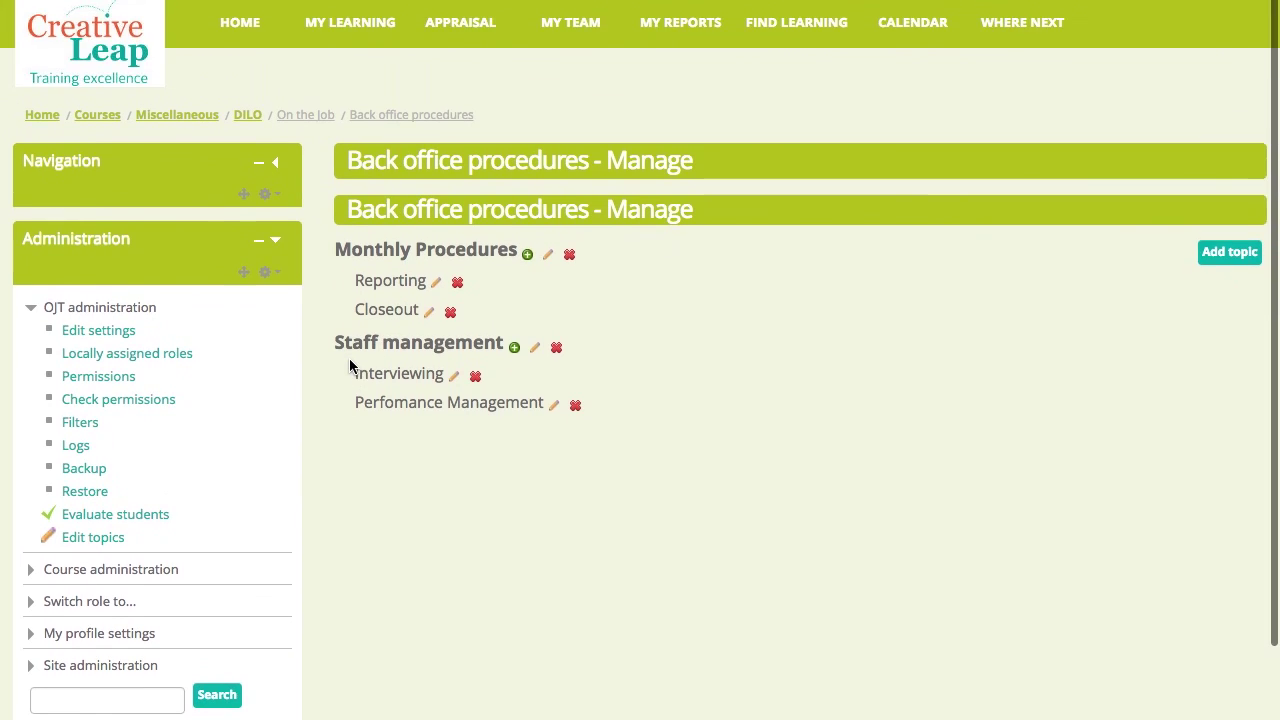
left_click(249, 118)
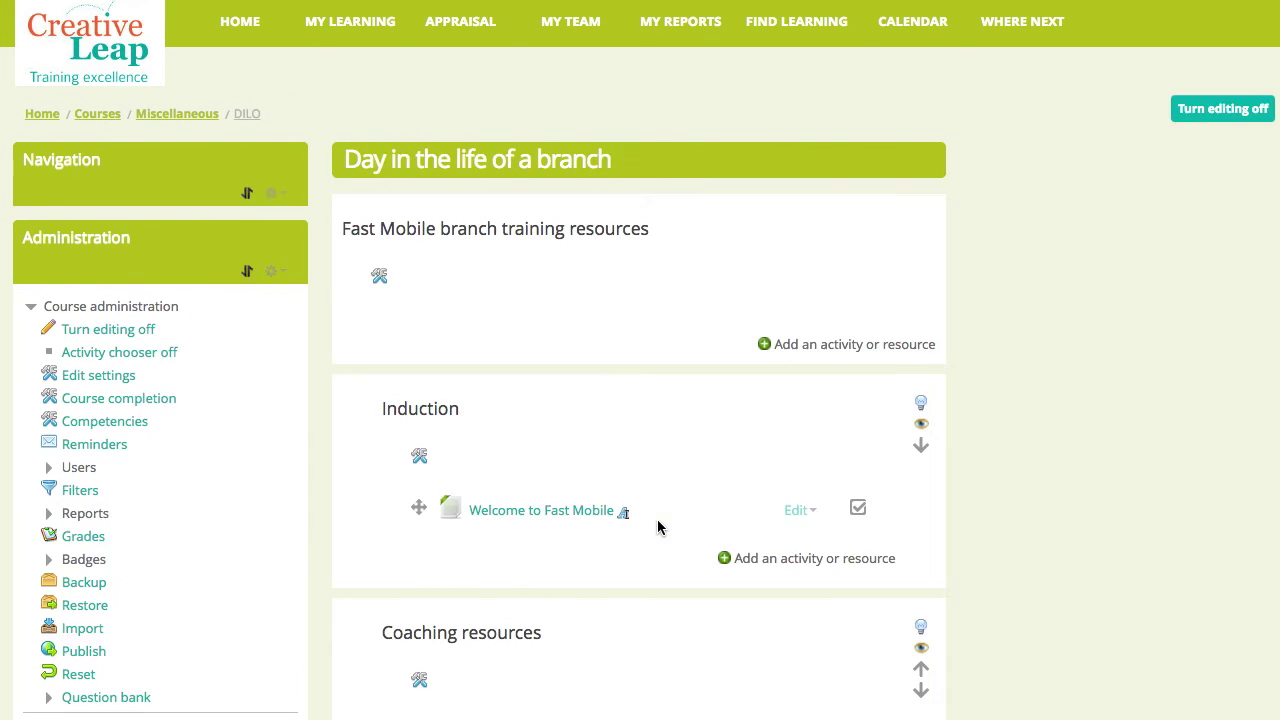
scroll(657, 526, "down", 10)
left_click(560, 562)
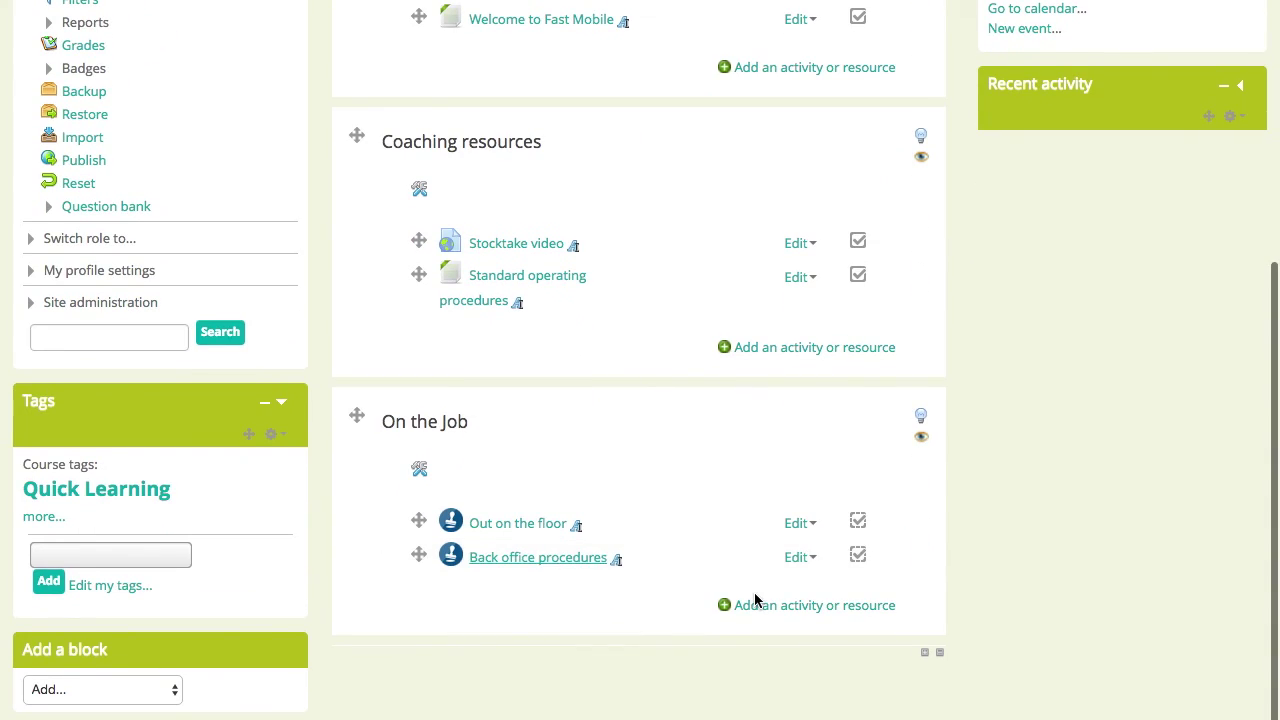
scroll(663, 557, "down", 5)
scroll(663, 557, "up", 4)
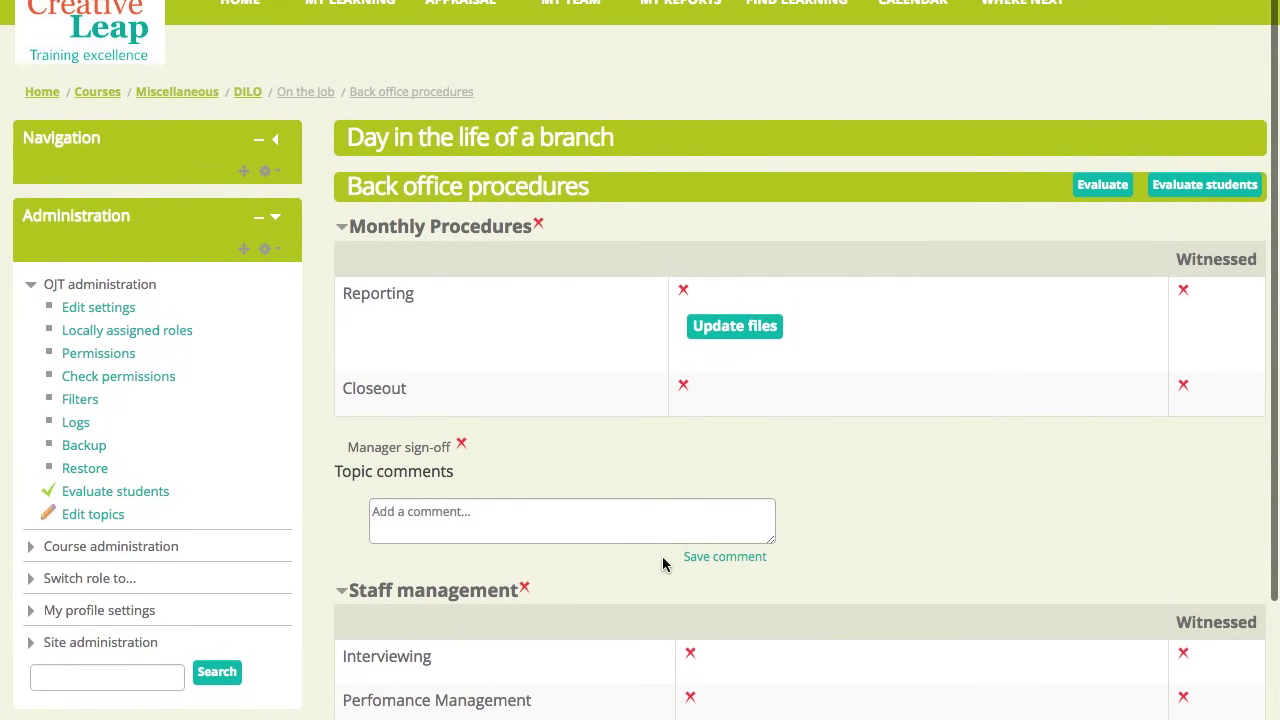
scroll(662, 562, "down", 3)
scroll(662, 564, "up", 1)
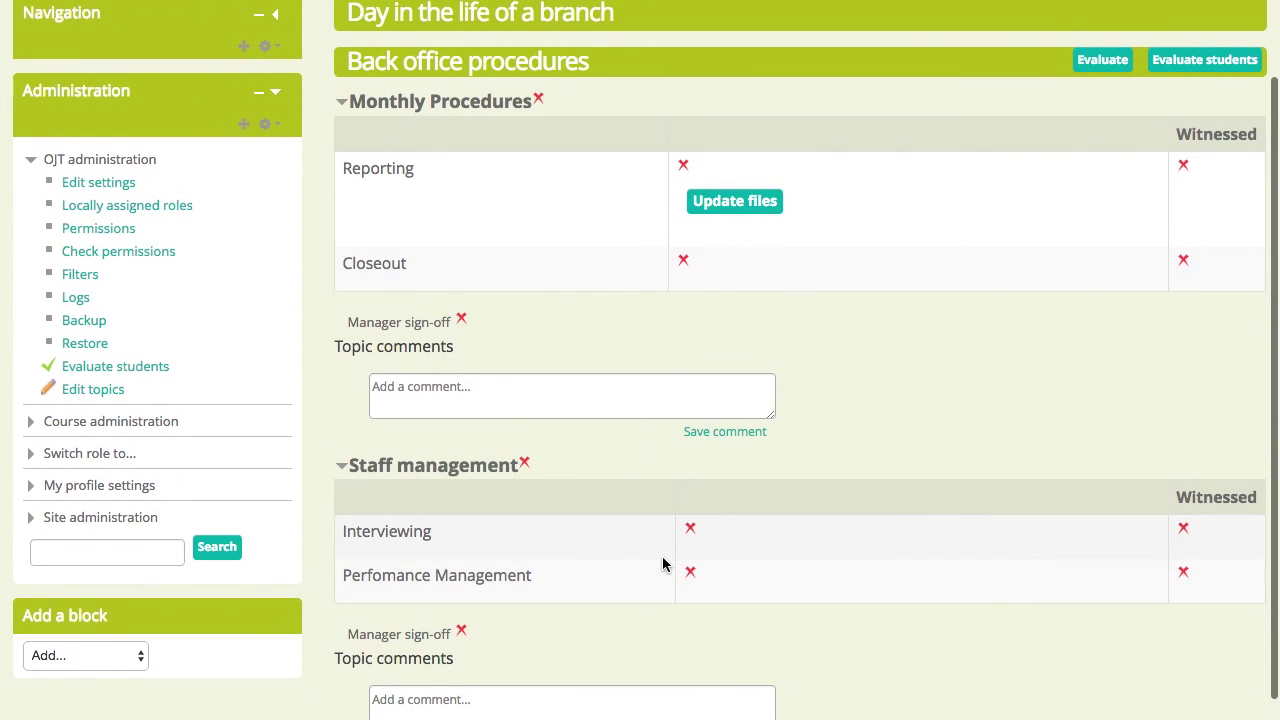